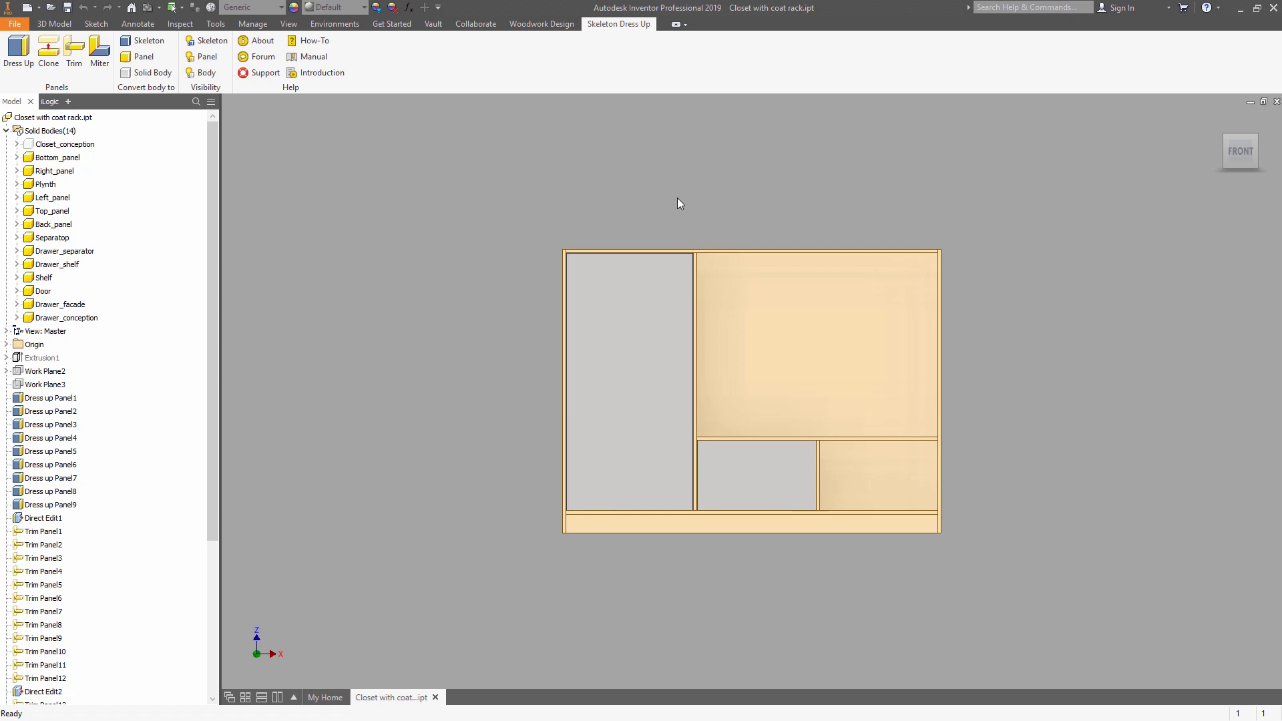
Make components from all solid bodies, Bottom_panel through Drawer_conception, in new assembly Closet with coat rack.iam.
click(254, 25)
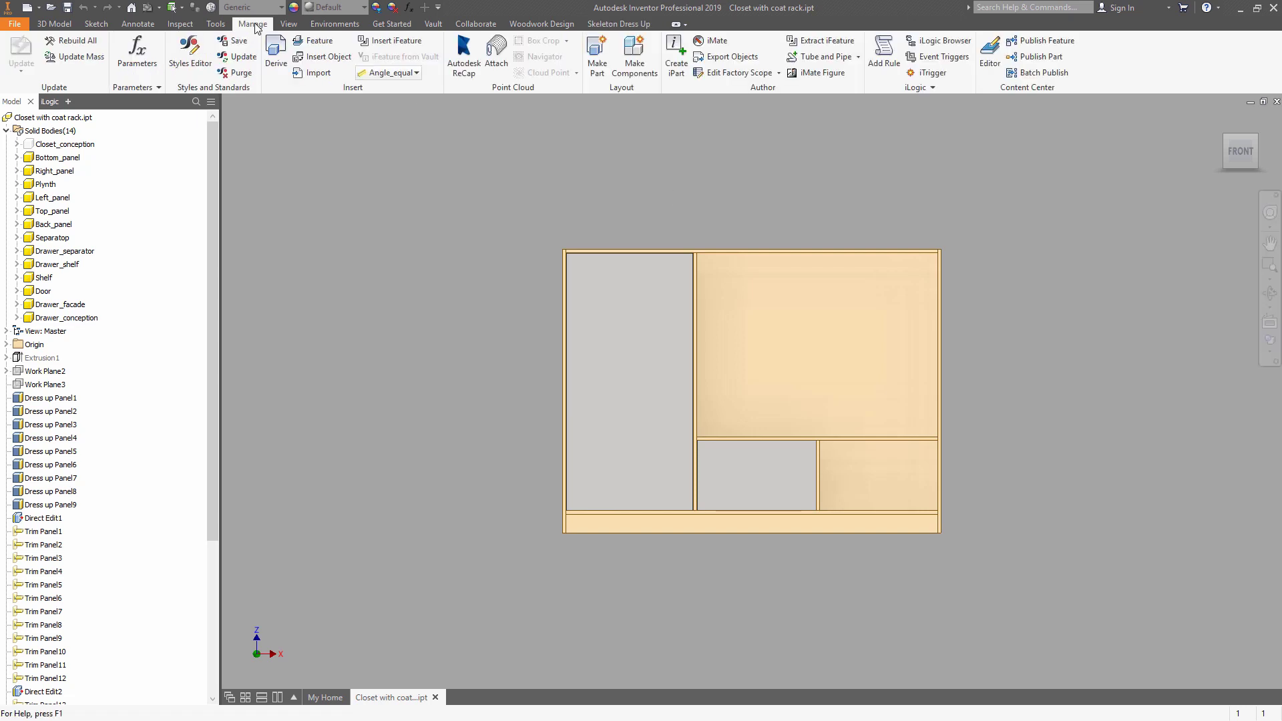
click(634, 59)
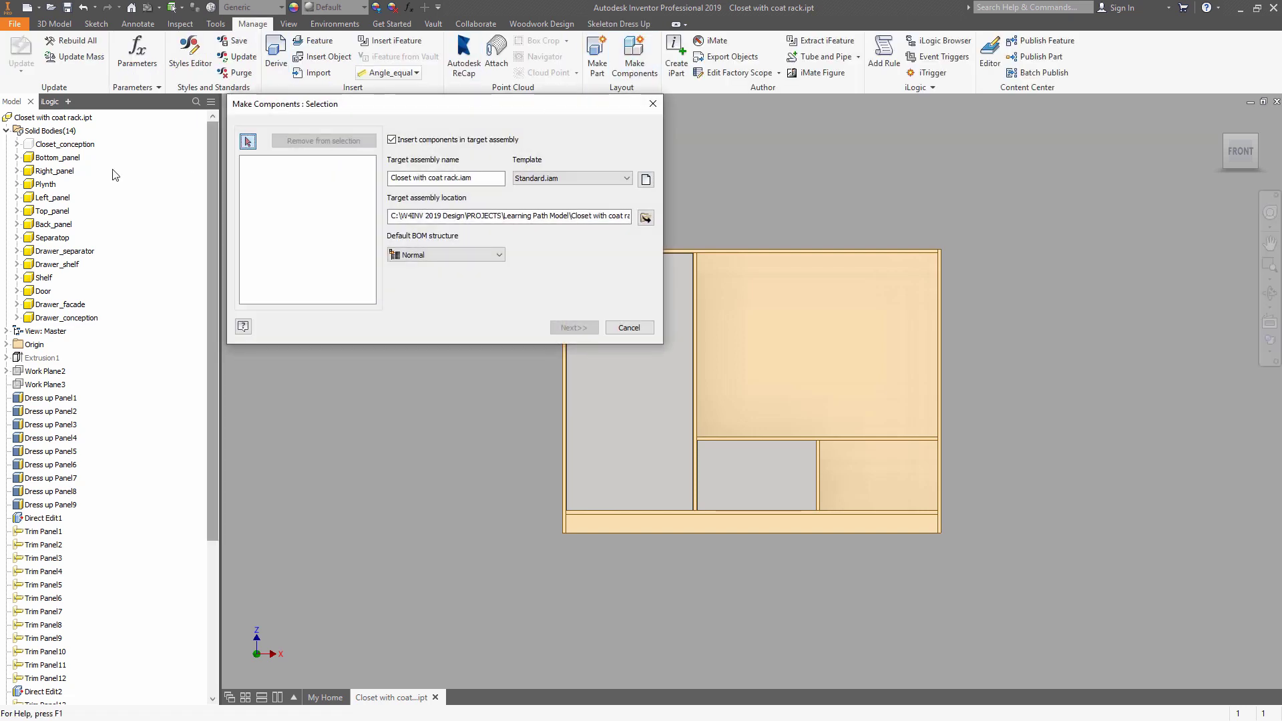
click(65, 160)
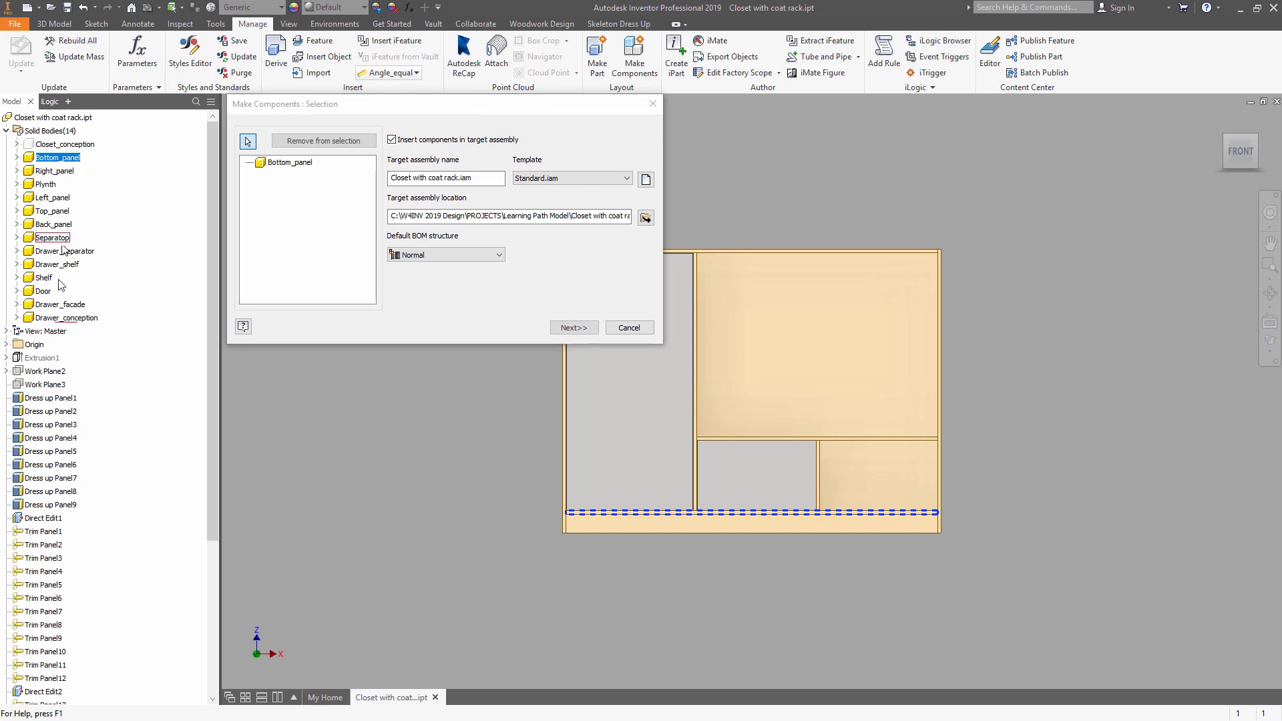
shift+click(67, 317)
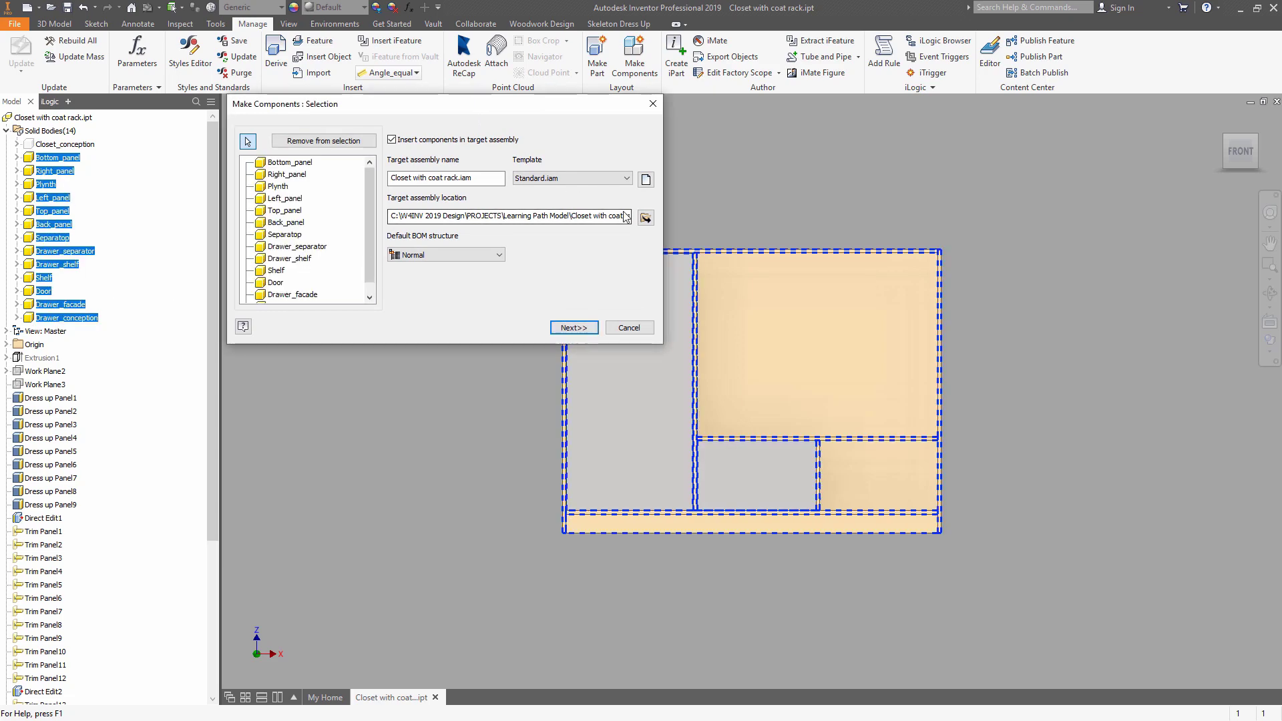
click(574, 327)
click(397, 255)
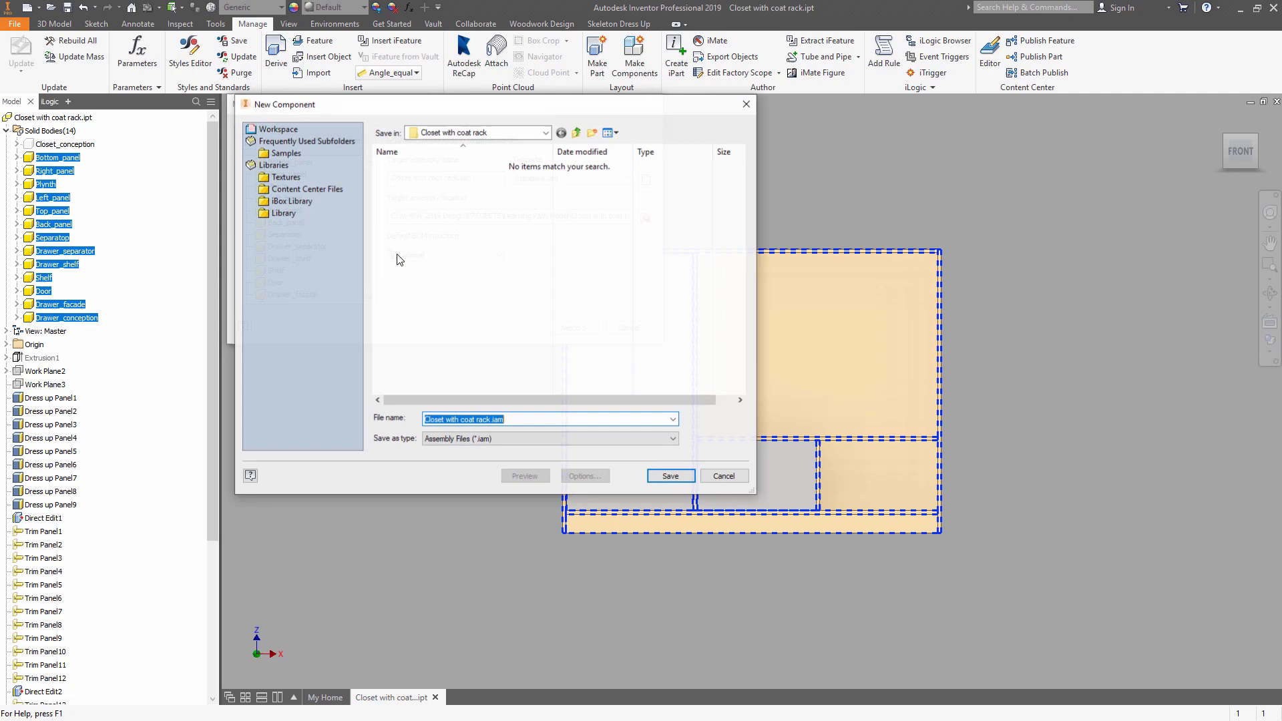
click(666, 475)
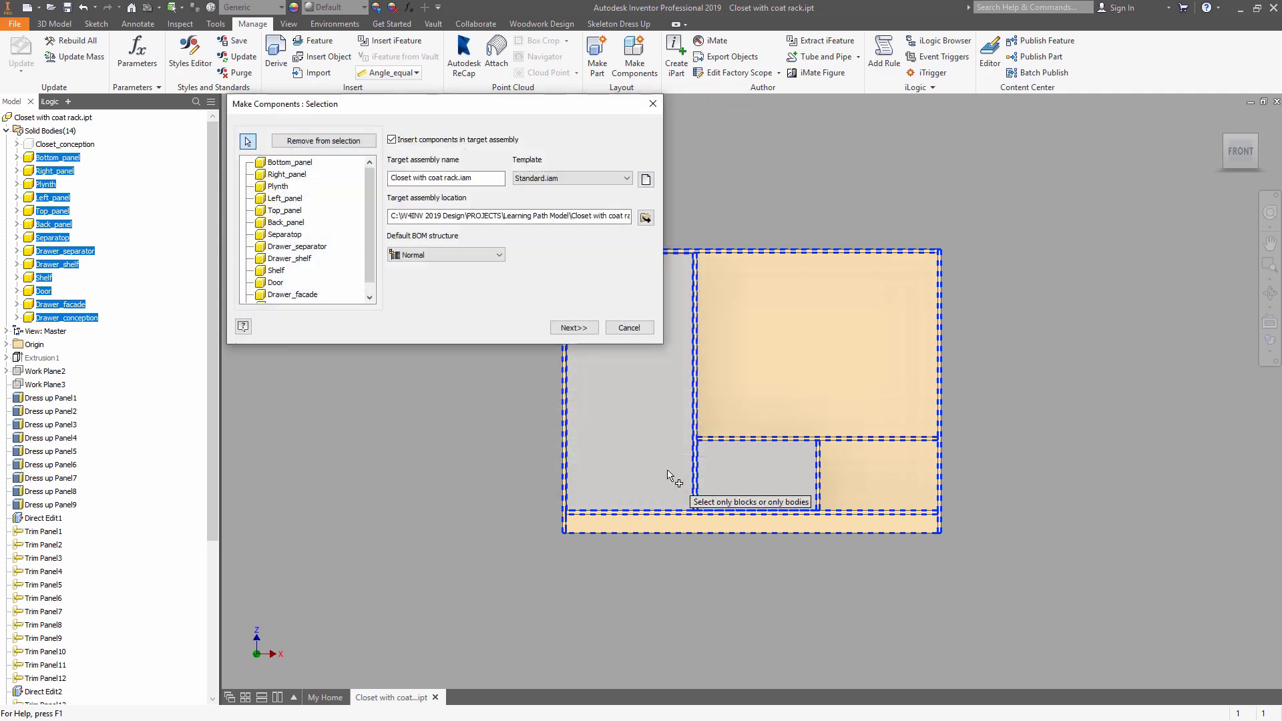
click(574, 327)
click(569, 340)
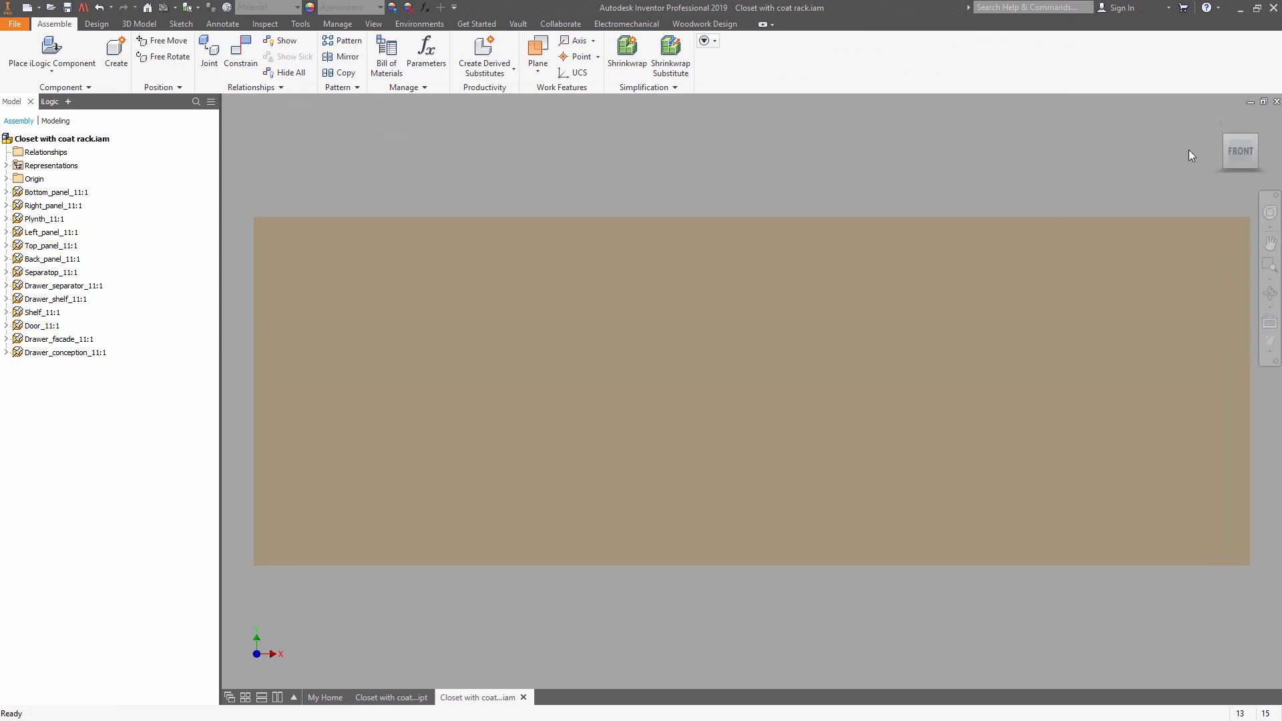
Redefine the closet's face-on view as the Front view on the ViewCube.
click(1221, 123)
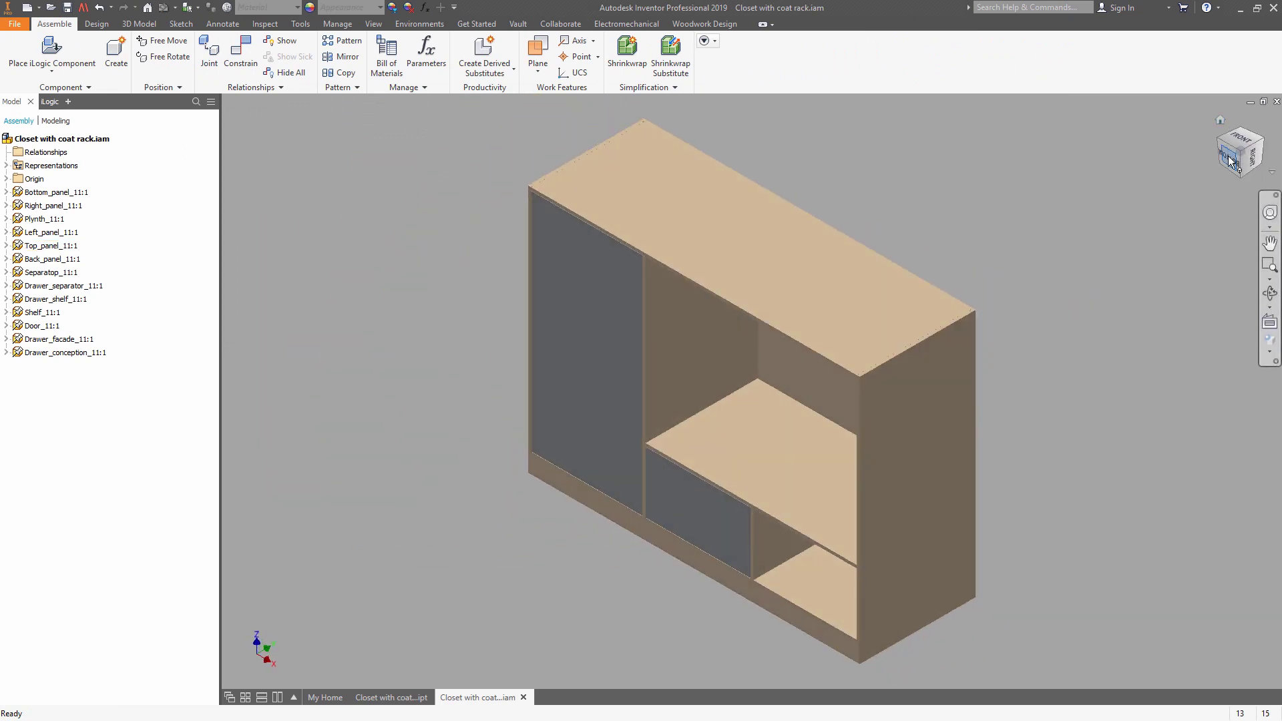
click(1230, 160)
right_click(1243, 153)
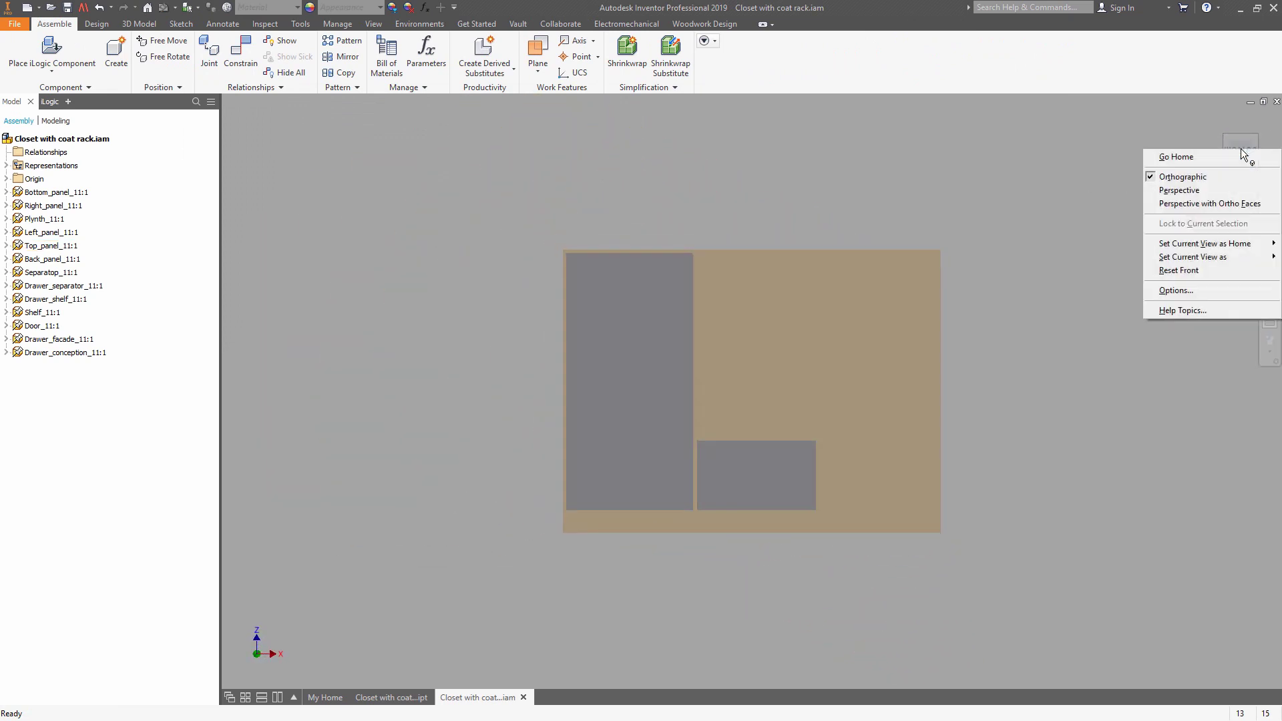
mouse_move(1193, 257)
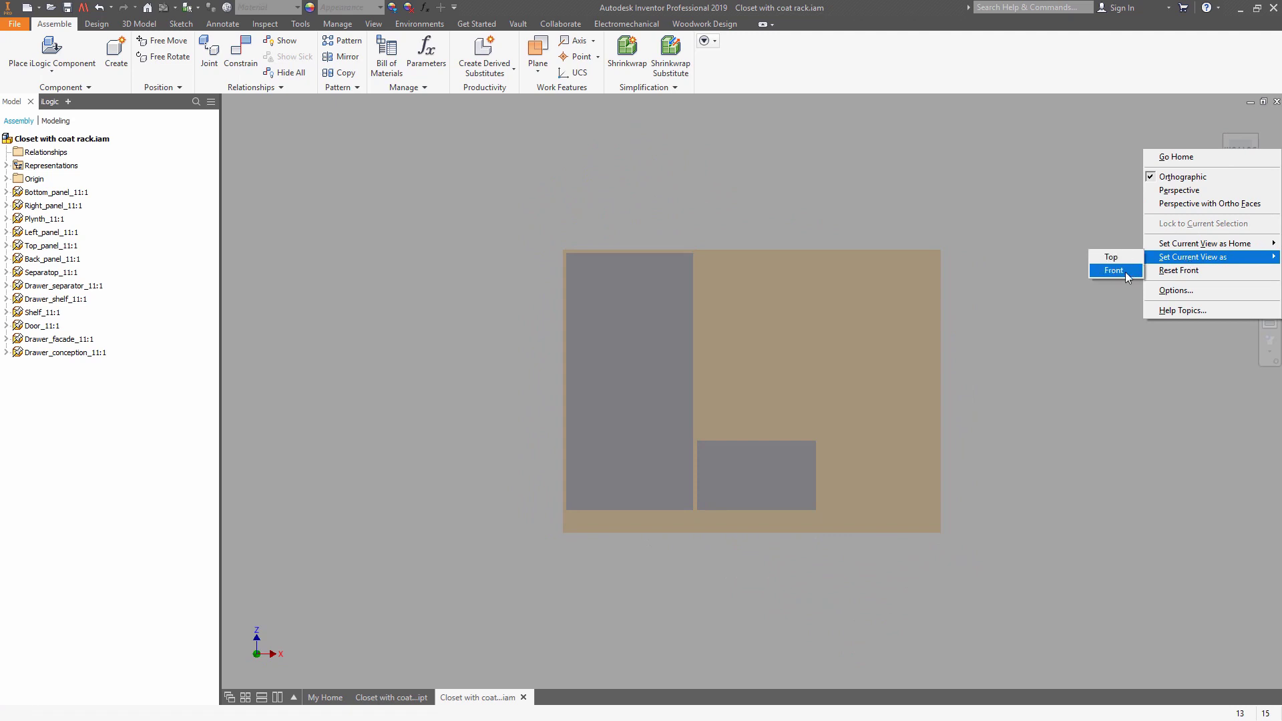
click(1125, 271)
Set the isometric corner view as Home with Fit to View, then save the assembly.
click(1255, 139)
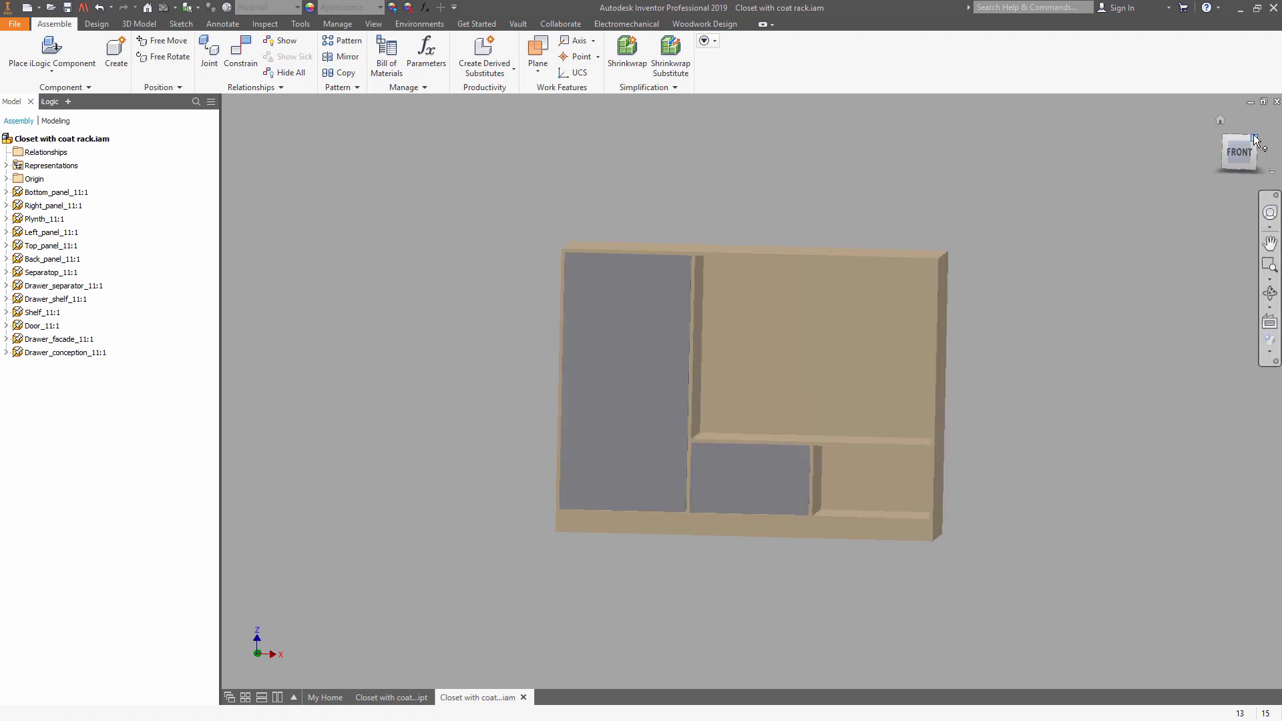
right_click(1239, 158)
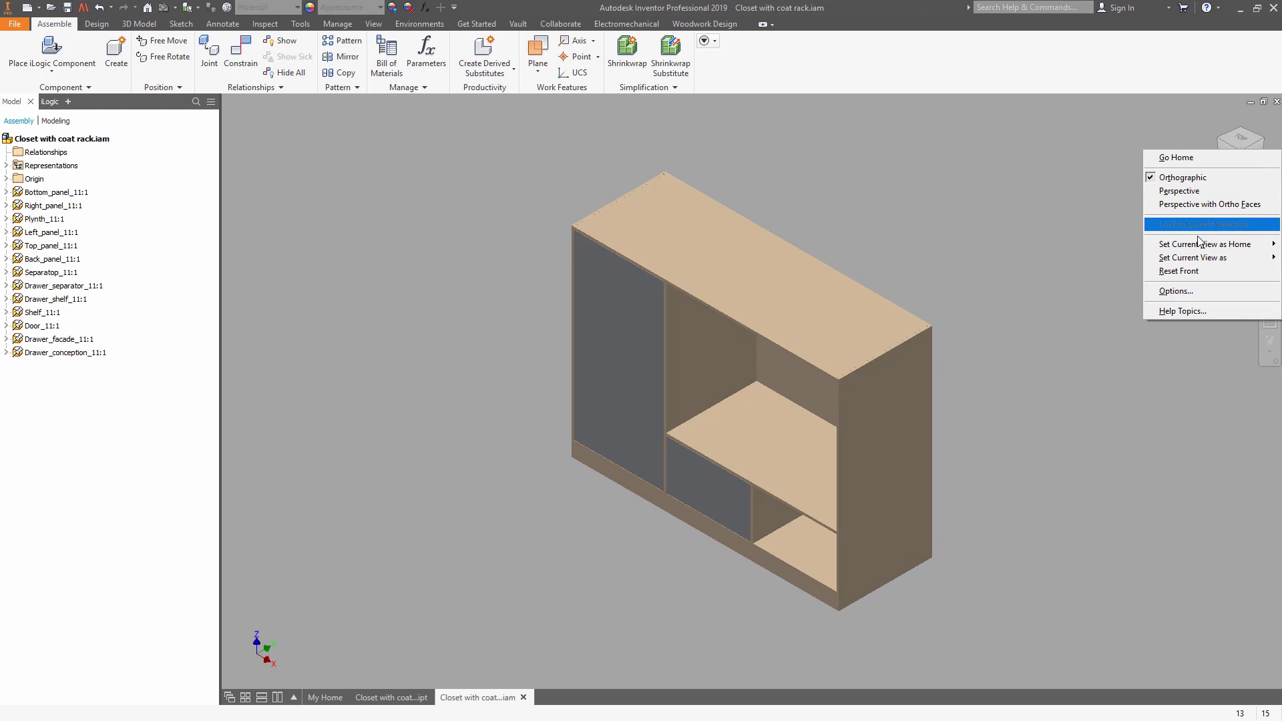
mouse_move(1197, 244)
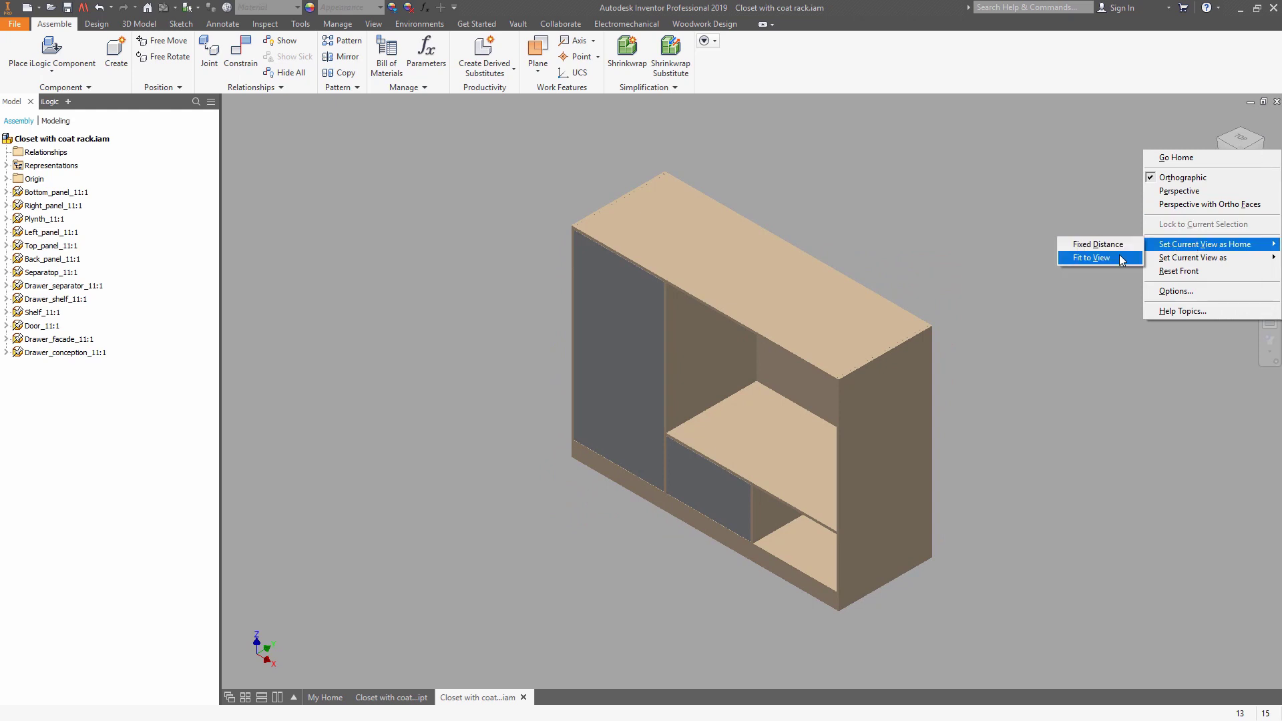
click(1122, 258)
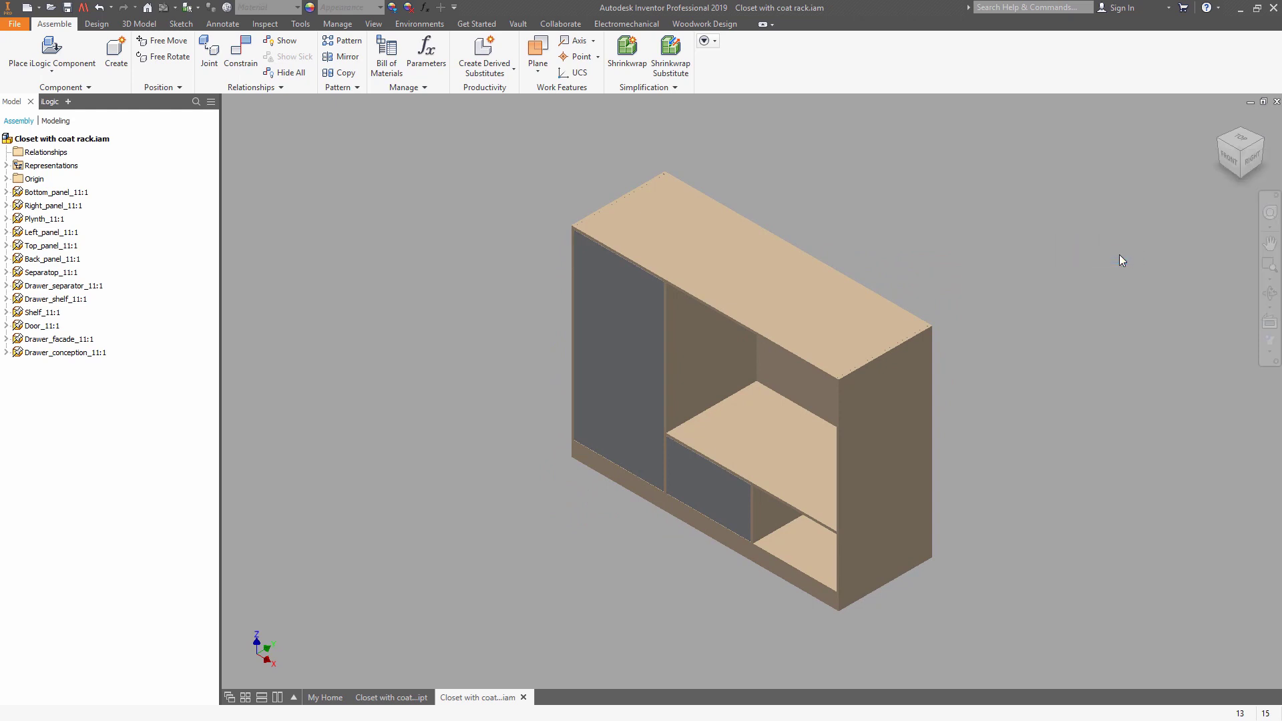
click(67, 7)
click(697, 308)
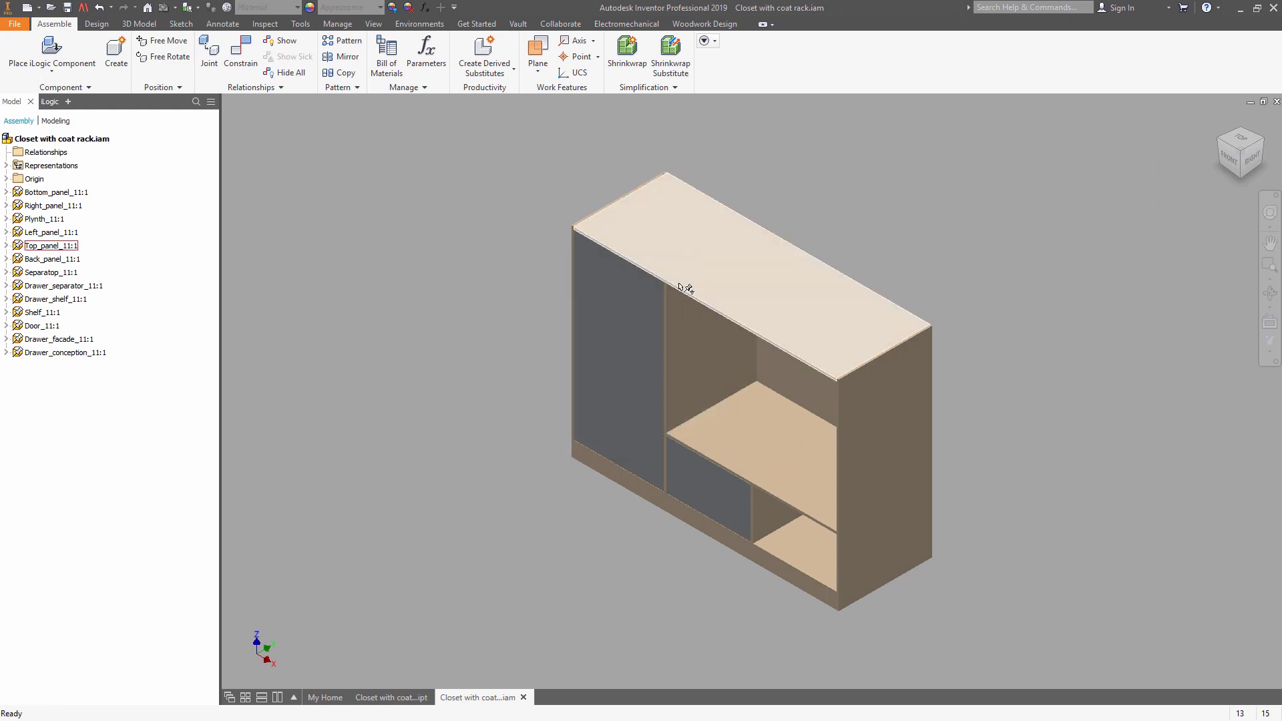
Assign LMDF laminated board in Facade 01 colour F01 to the Door and Drawer_facade.
click(702, 24)
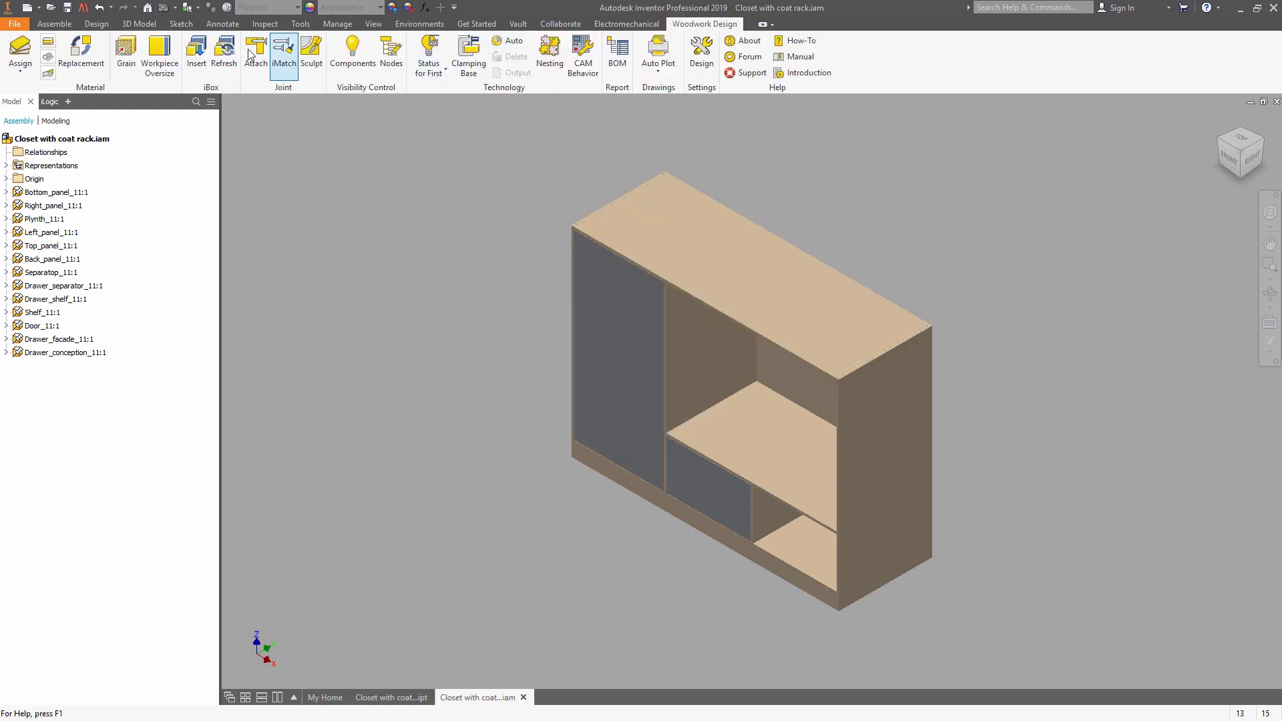
click(27, 57)
click(209, 186)
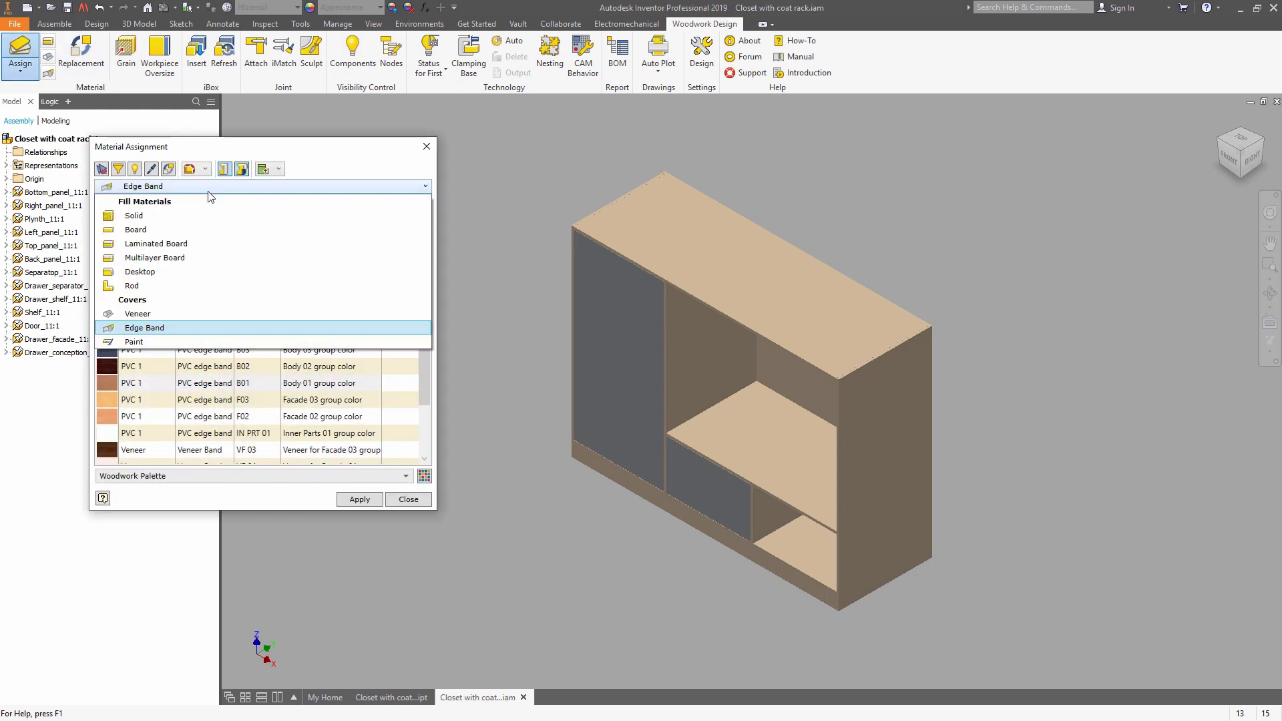
click(177, 245)
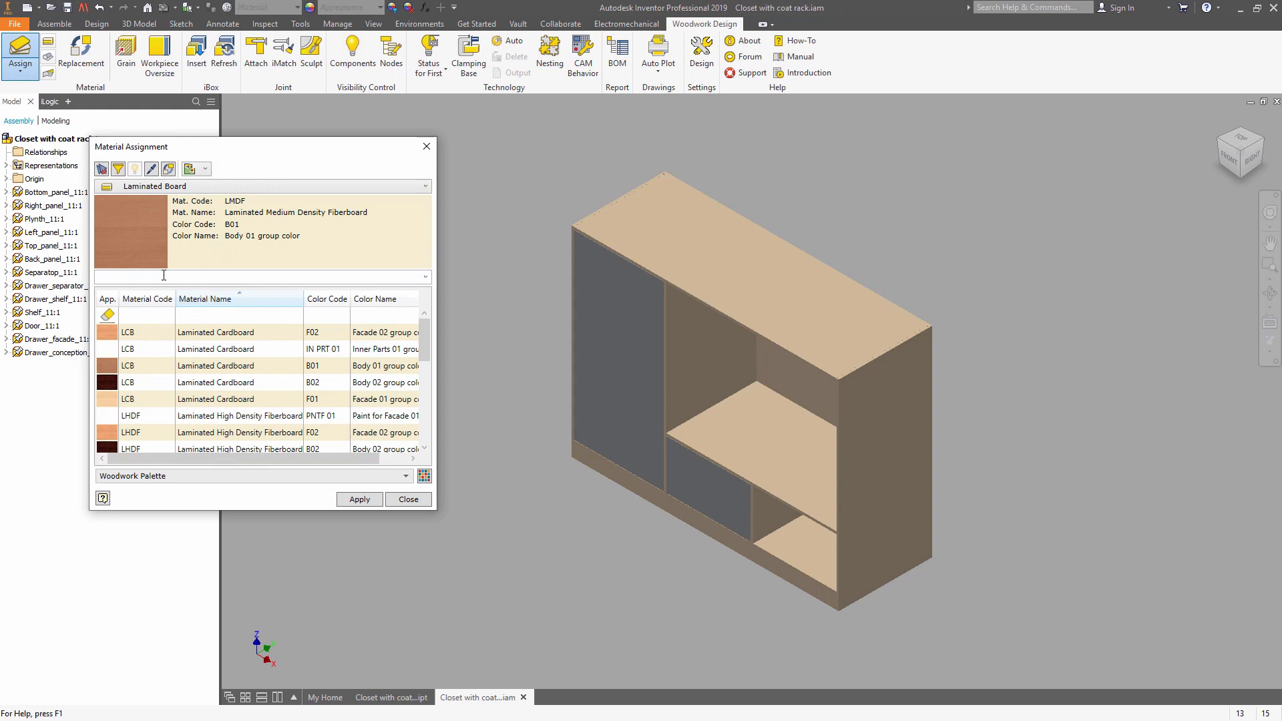
text(B01)
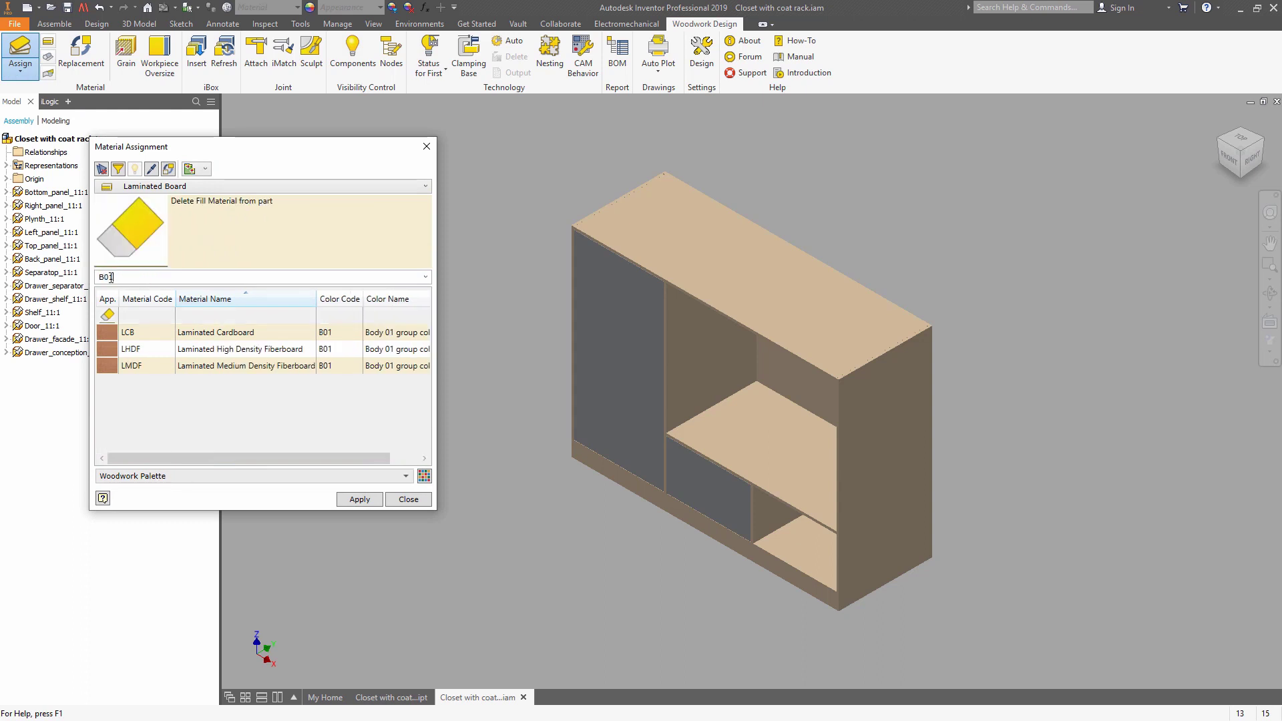
drag(111, 278, 97, 282)
text(F)
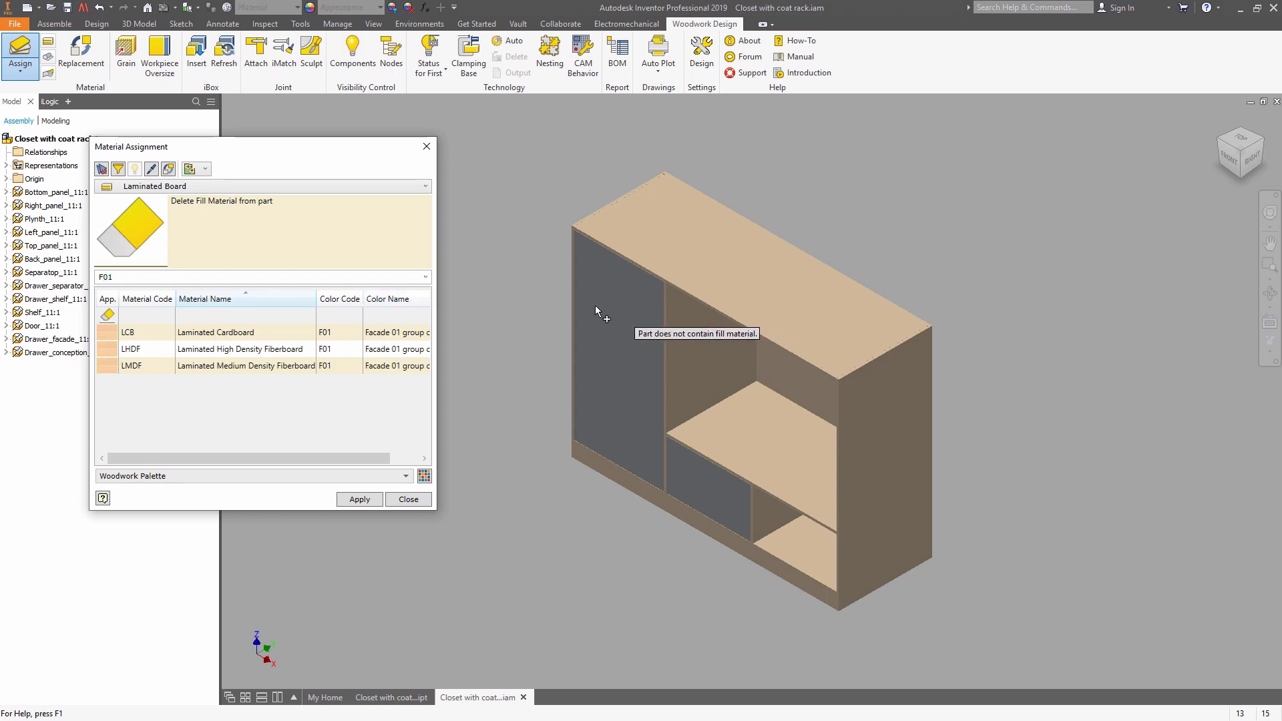
click(256, 367)
click(644, 361)
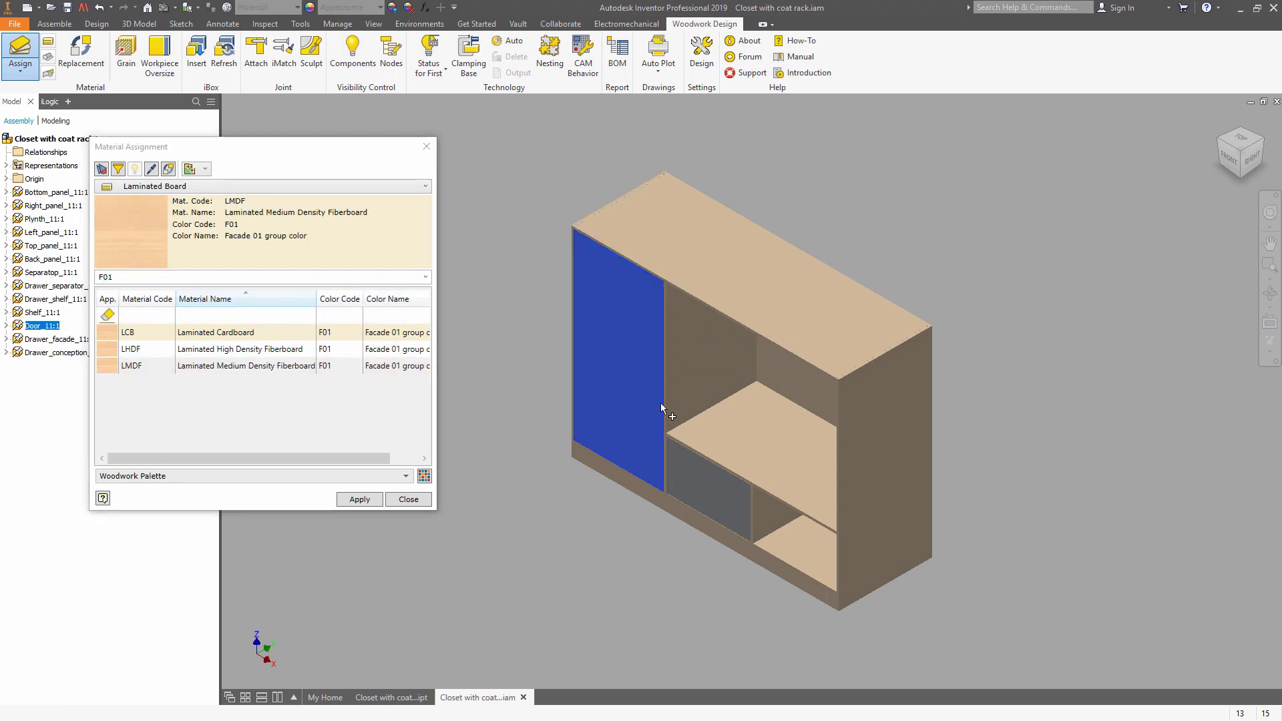
click(695, 466)
click(361, 499)
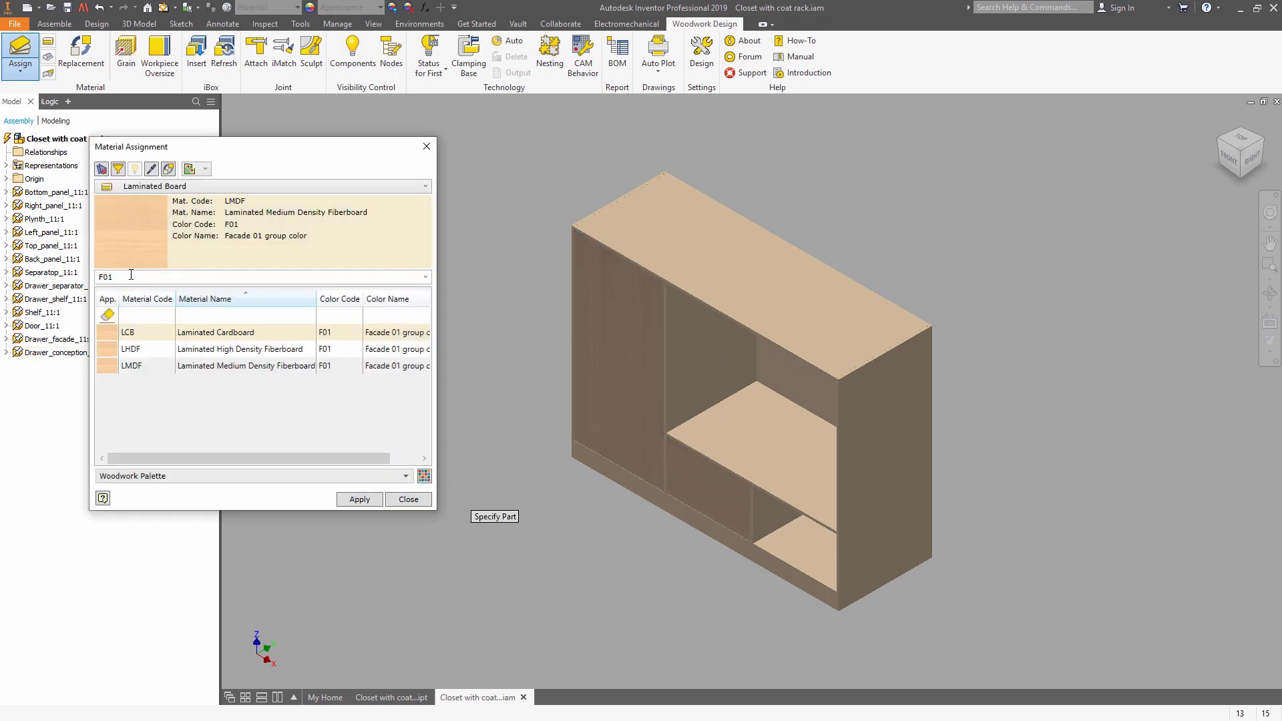
Apply LMDF in Body 01 colour B01 to the carcass panels.
text(B)
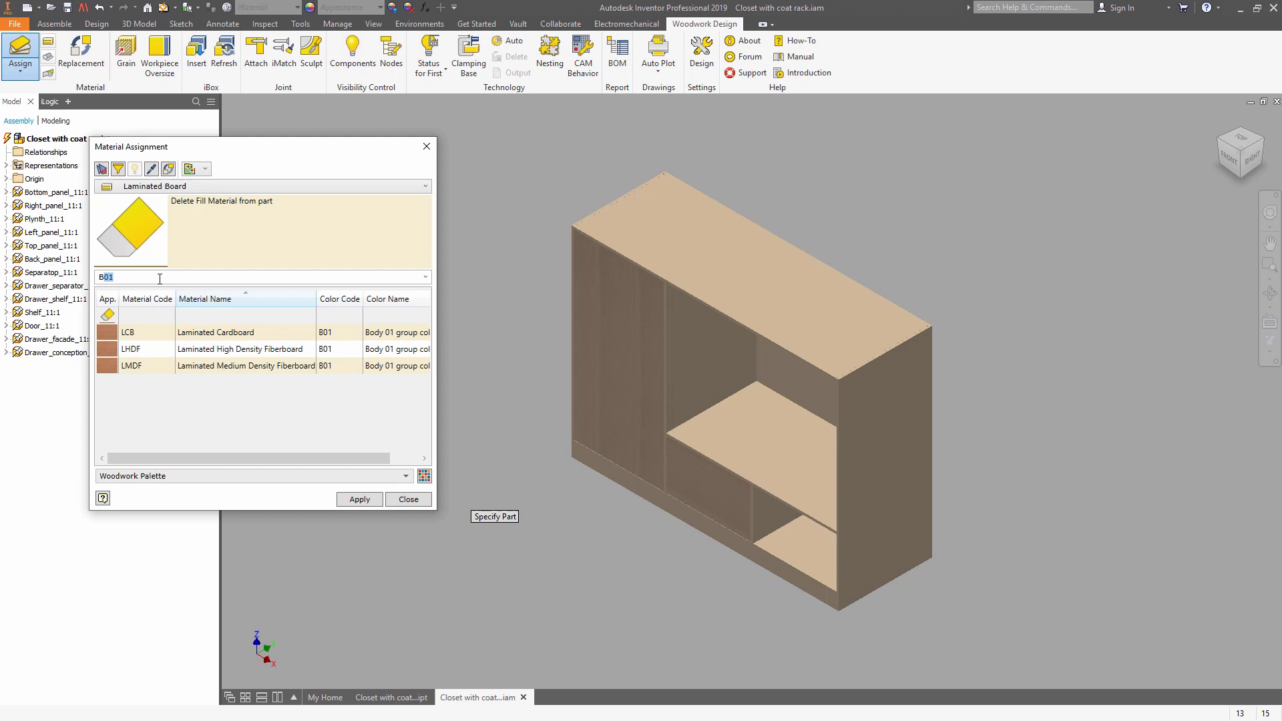
click(186, 365)
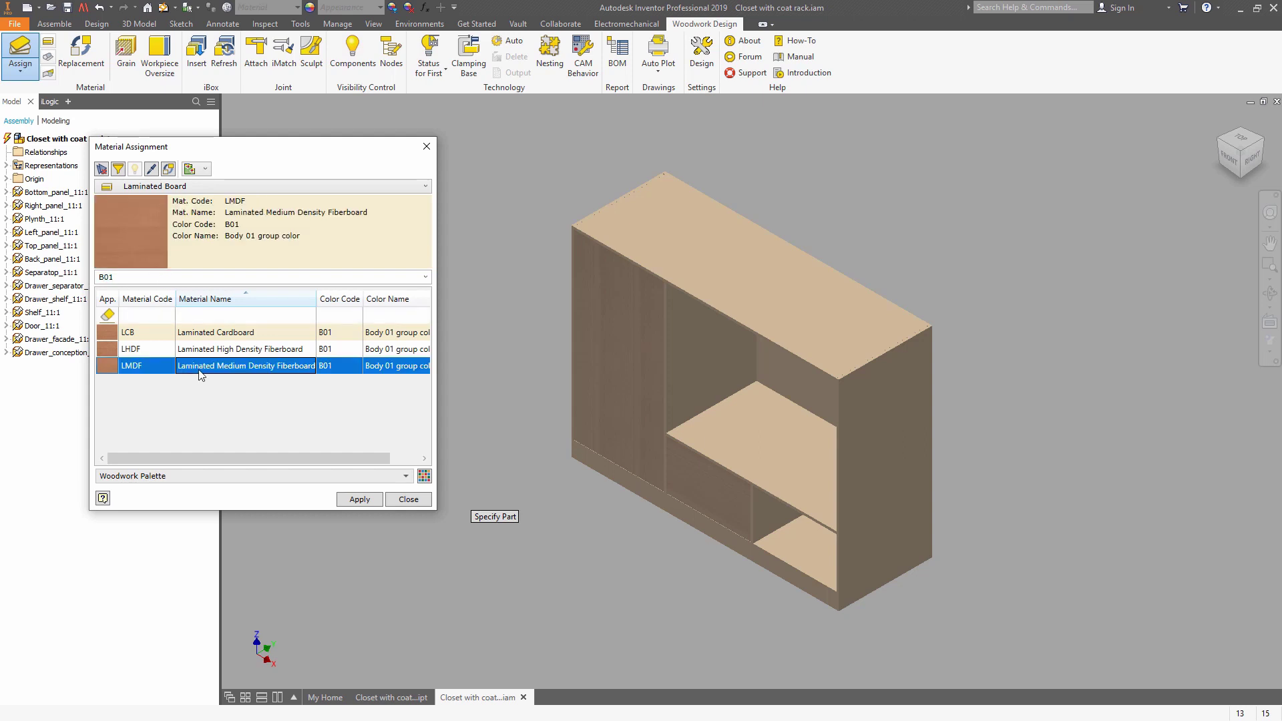
click(366, 500)
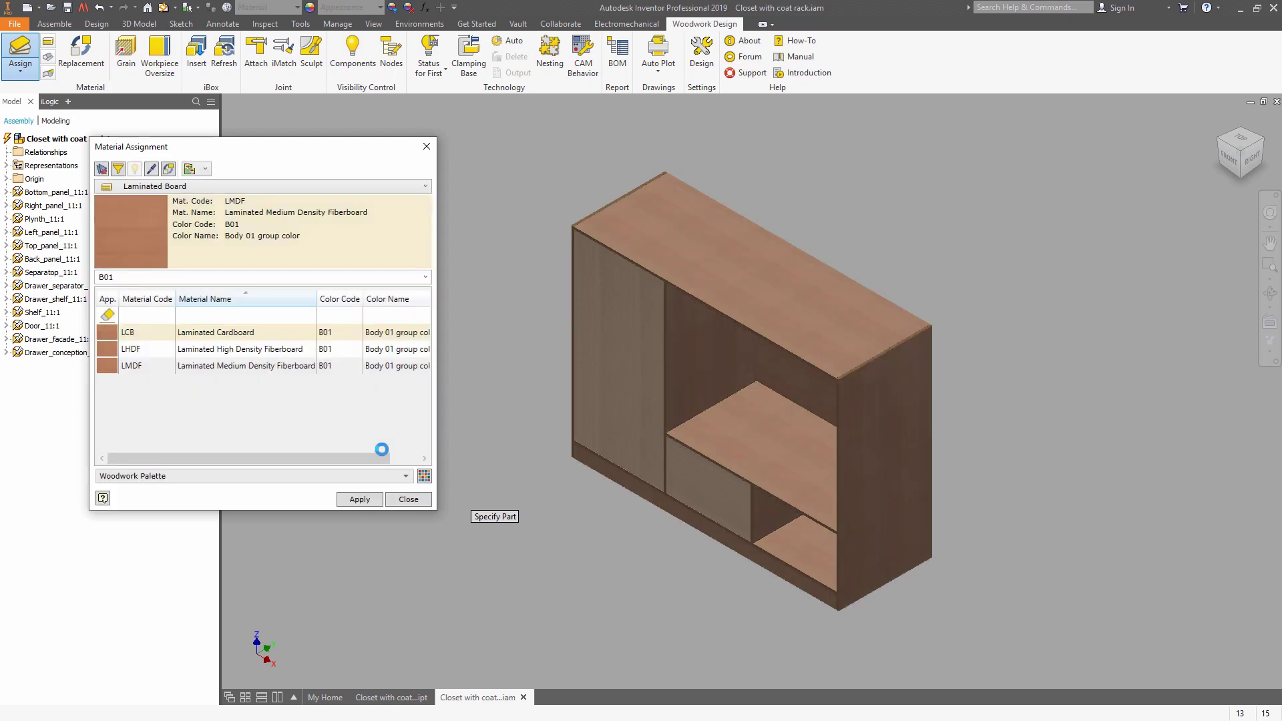
Band all faces of the left and right side panels with 2 mm PVC 1 edge band B01.
click(338, 189)
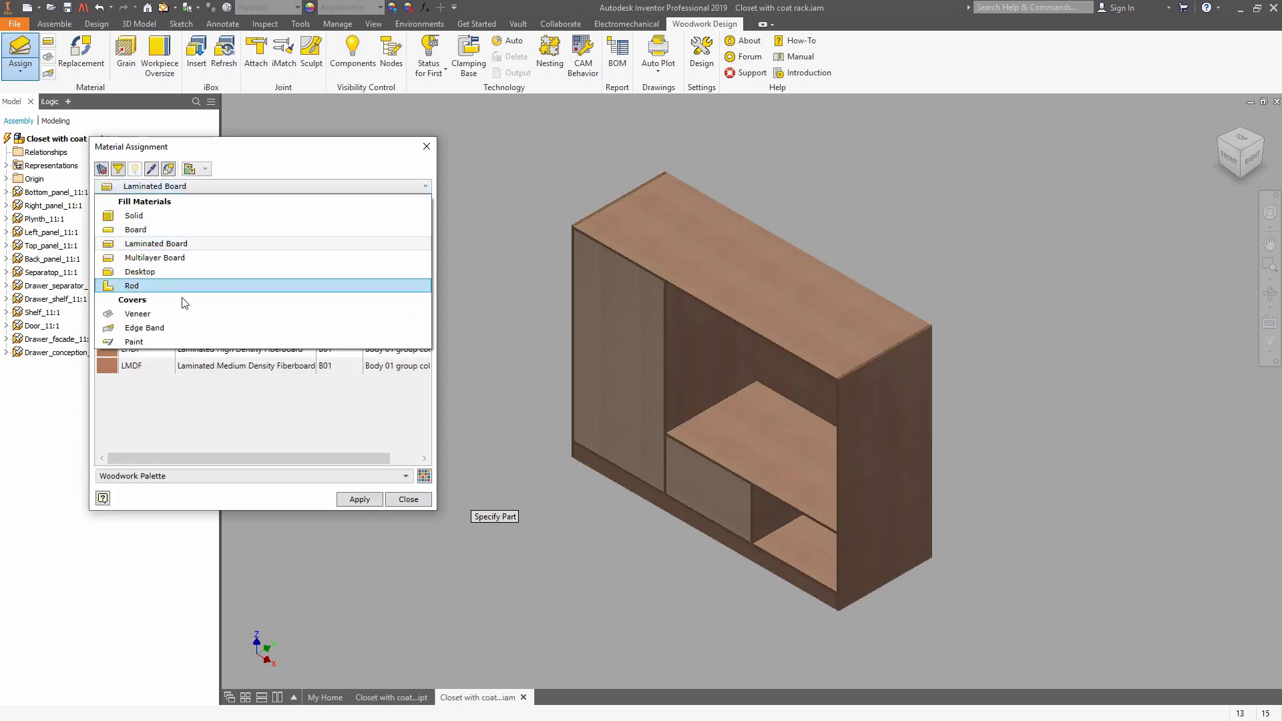
click(179, 327)
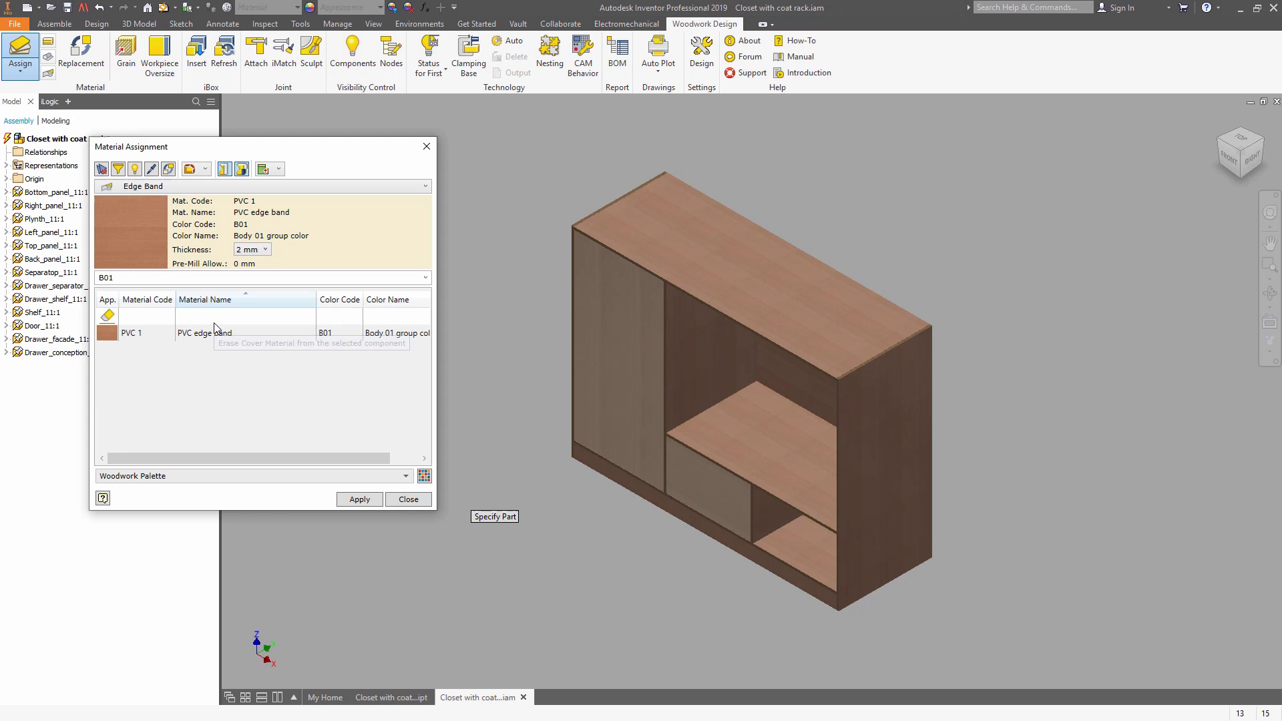
click(205, 174)
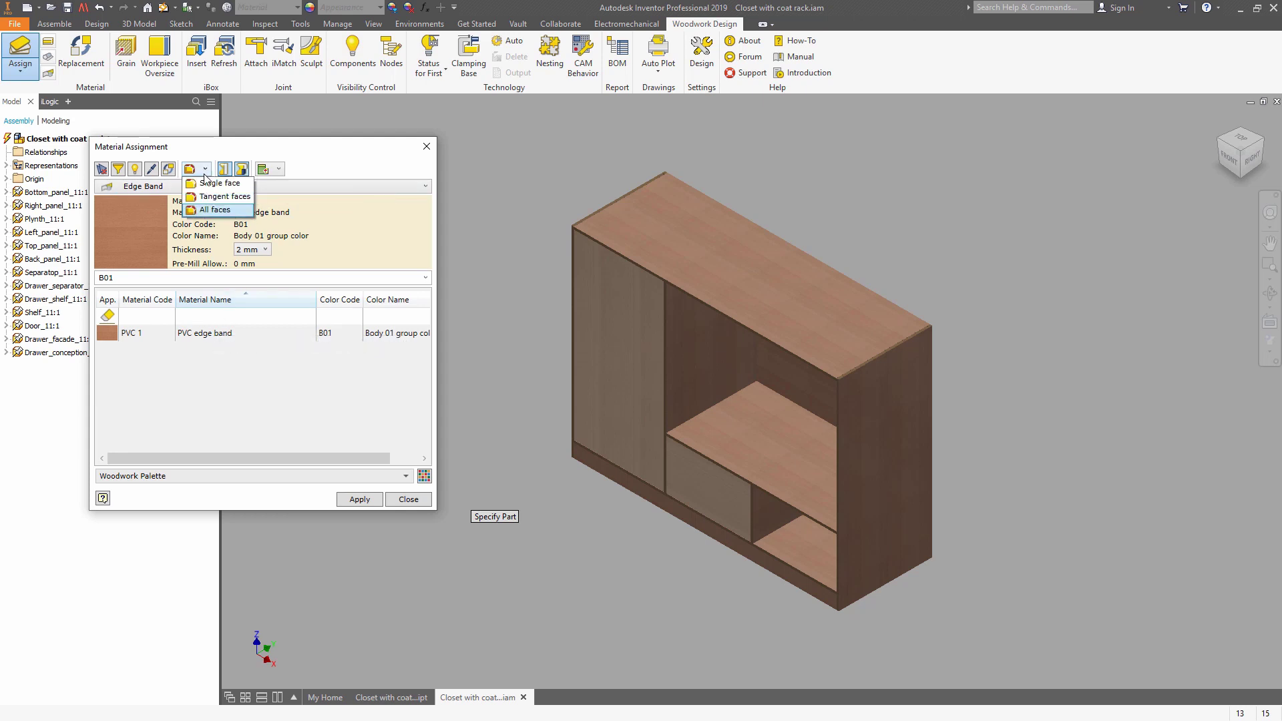
click(218, 180)
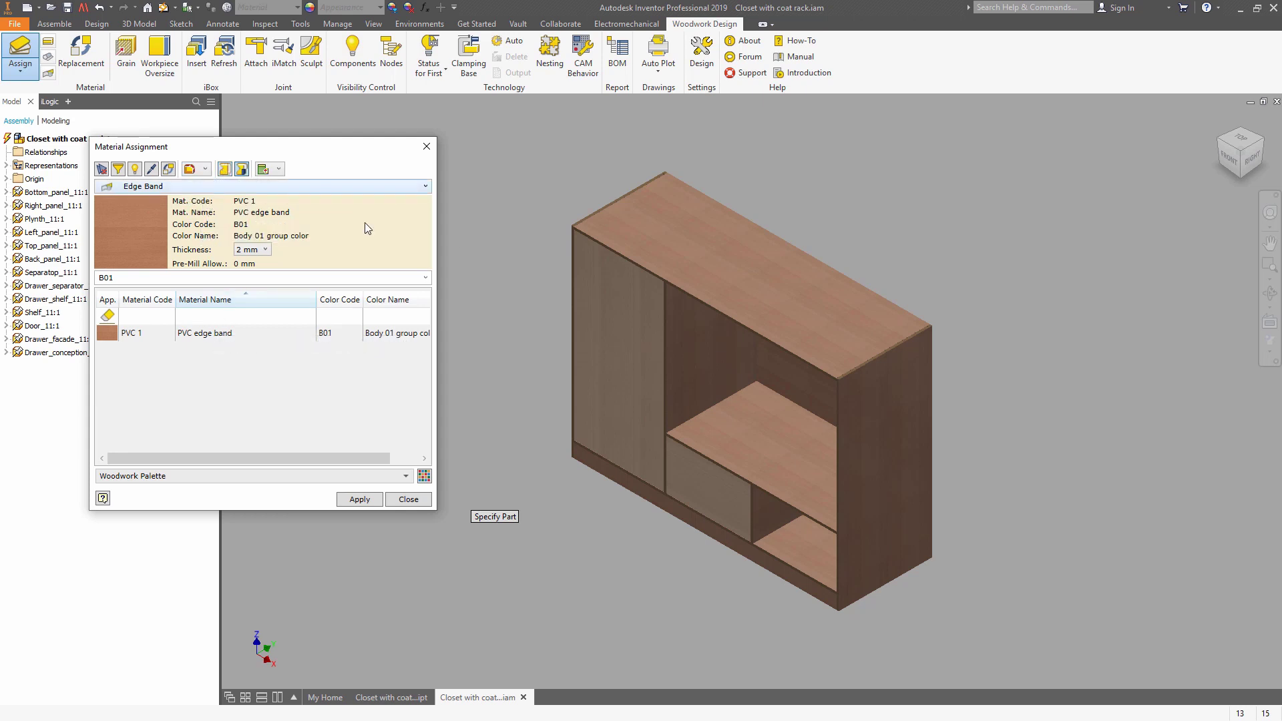
click(573, 231)
click(836, 399)
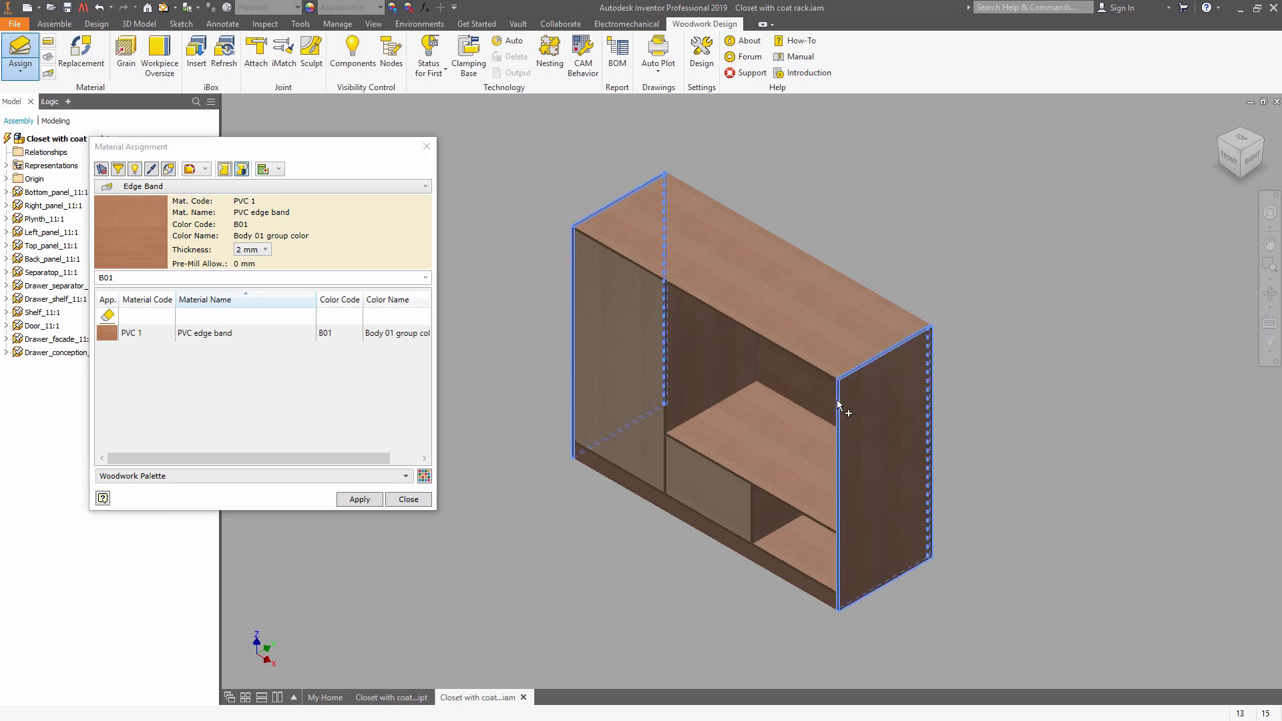
click(359, 500)
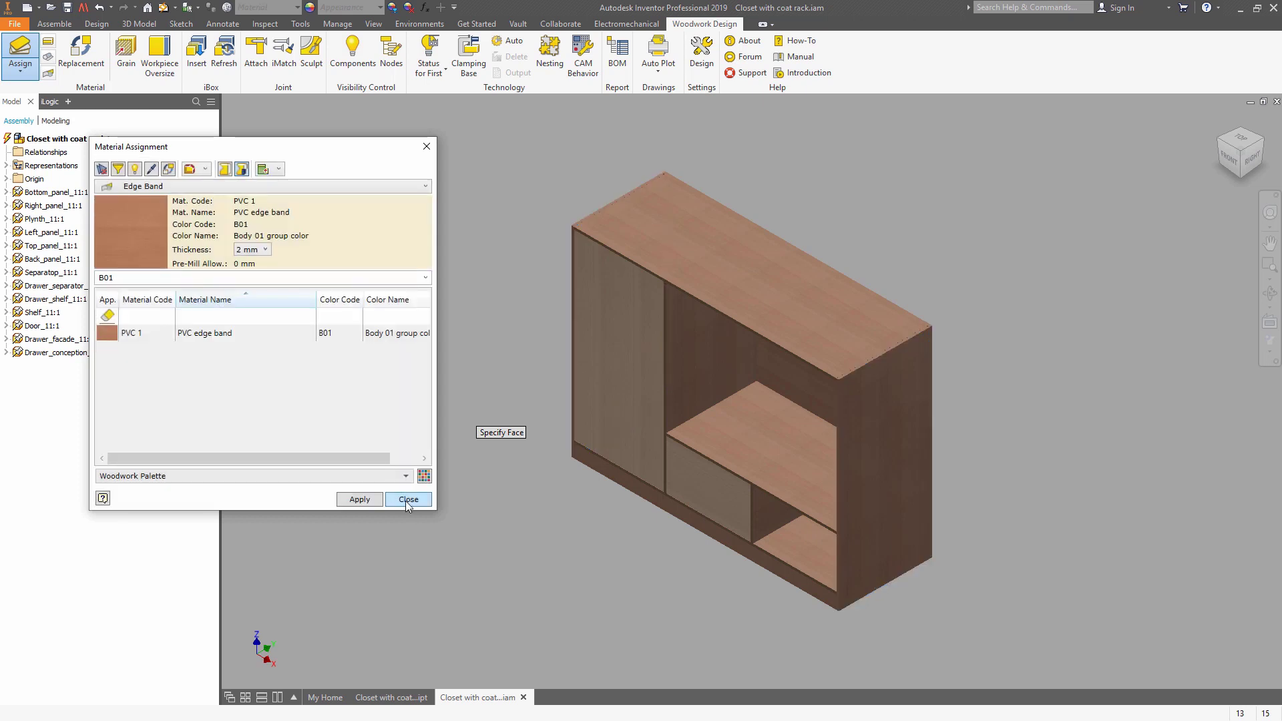
Hide the door to expose the cabinet's inner edges.
click(408, 500)
click(623, 370)
right_click(623, 278)
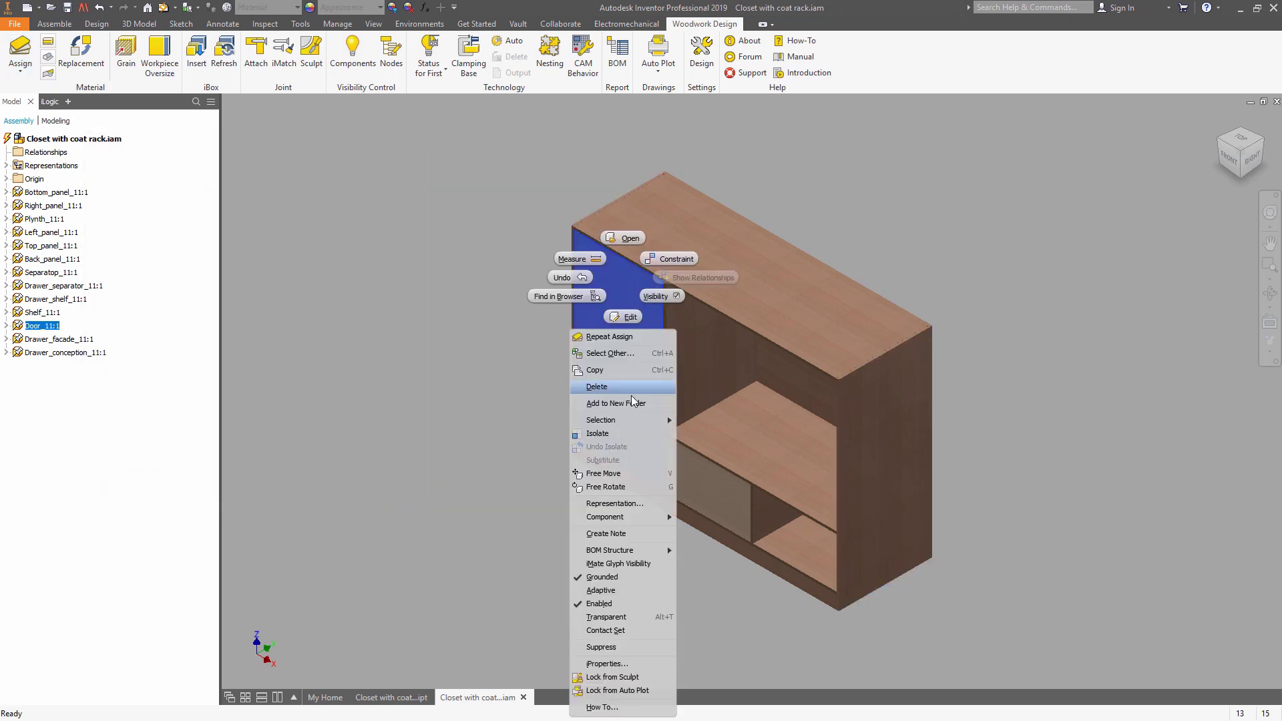
click(663, 297)
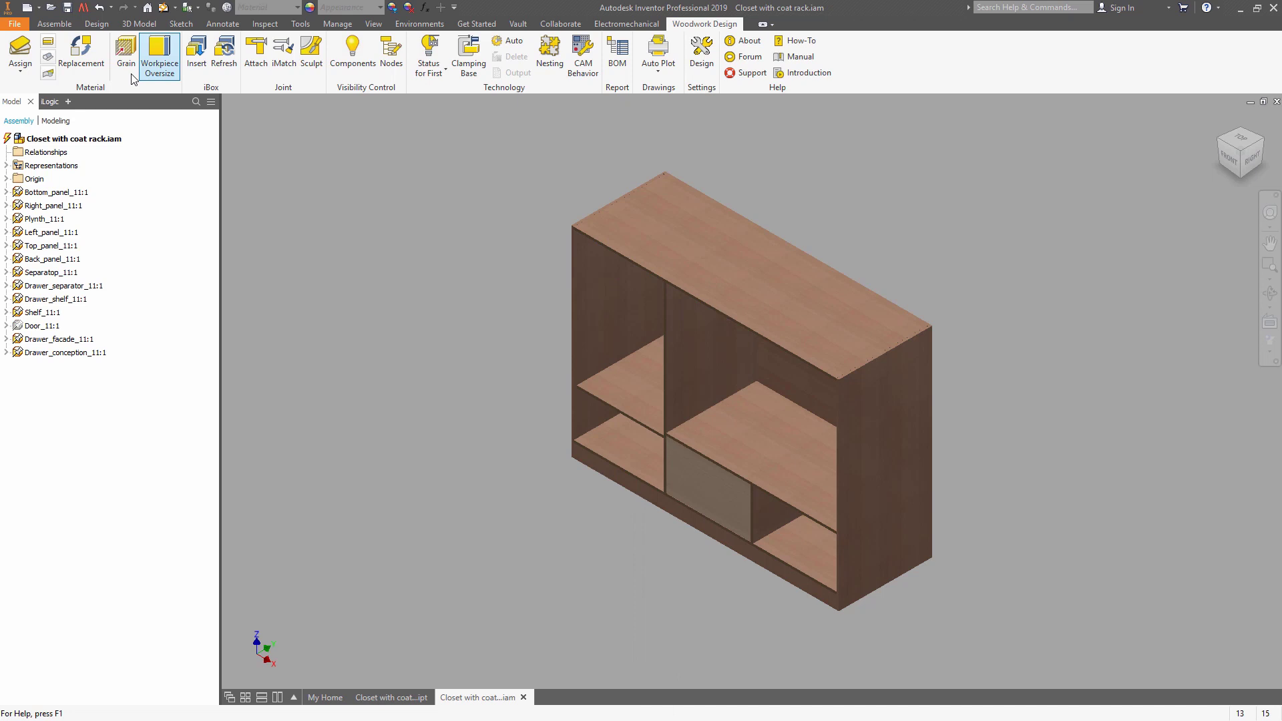
Apply the B01 PVC edge band to the upper shelf's front edge.
click(21, 47)
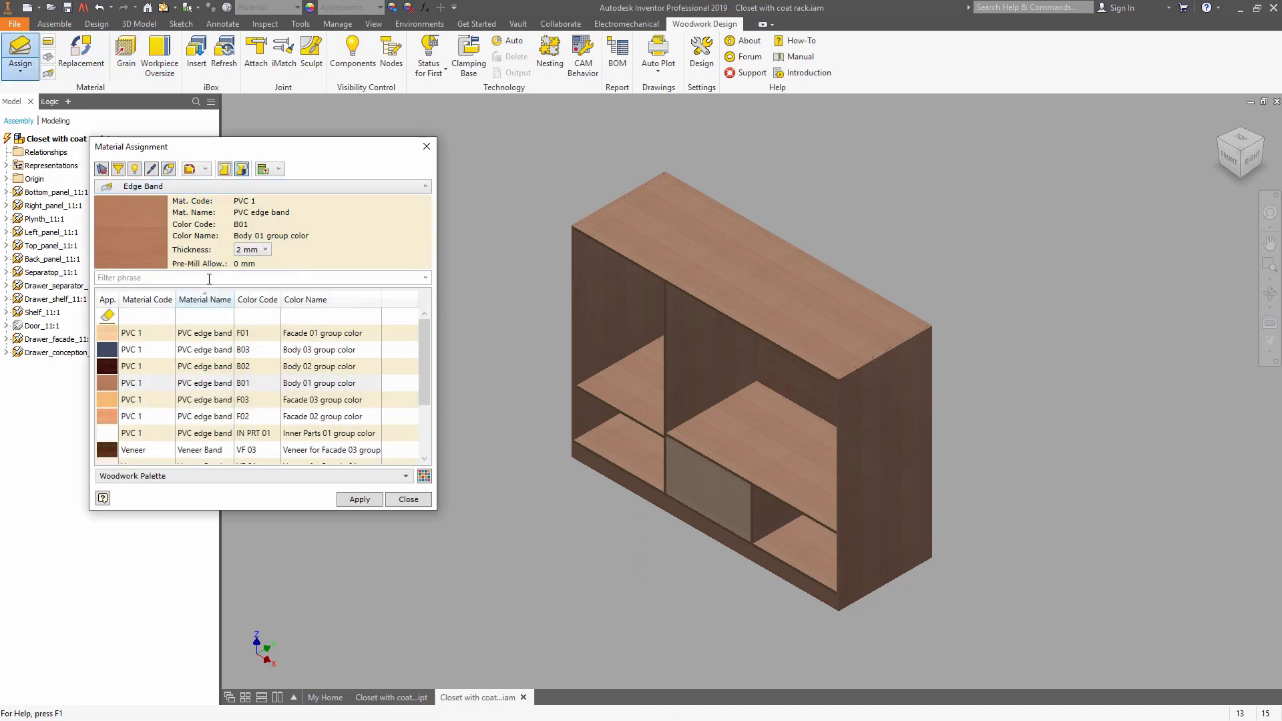
click(209, 279)
text(B01)
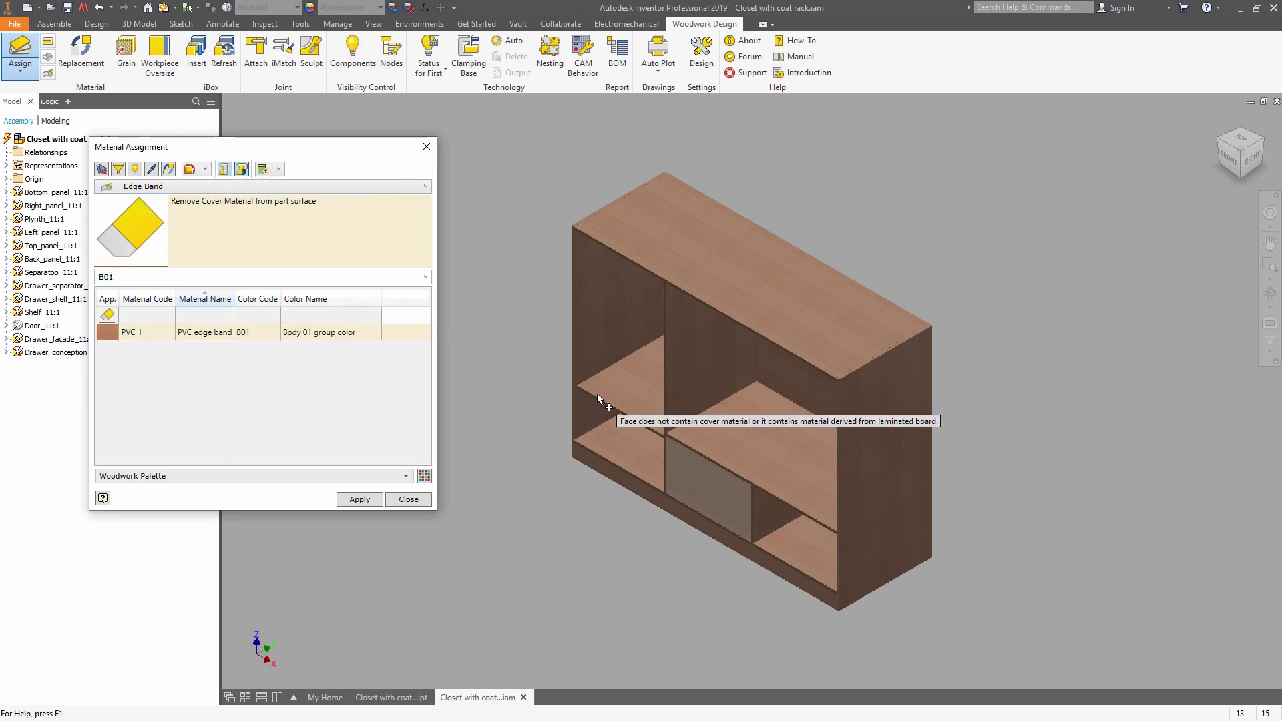
click(205, 331)
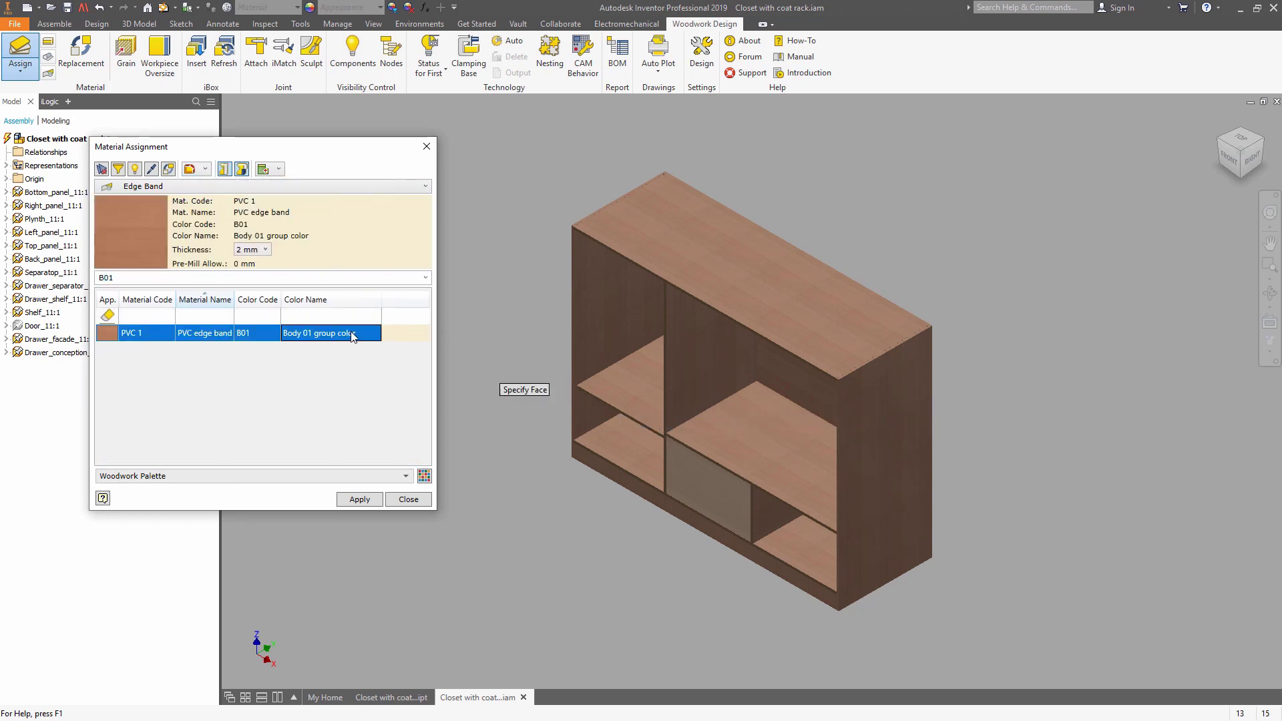
click(587, 389)
click(359, 499)
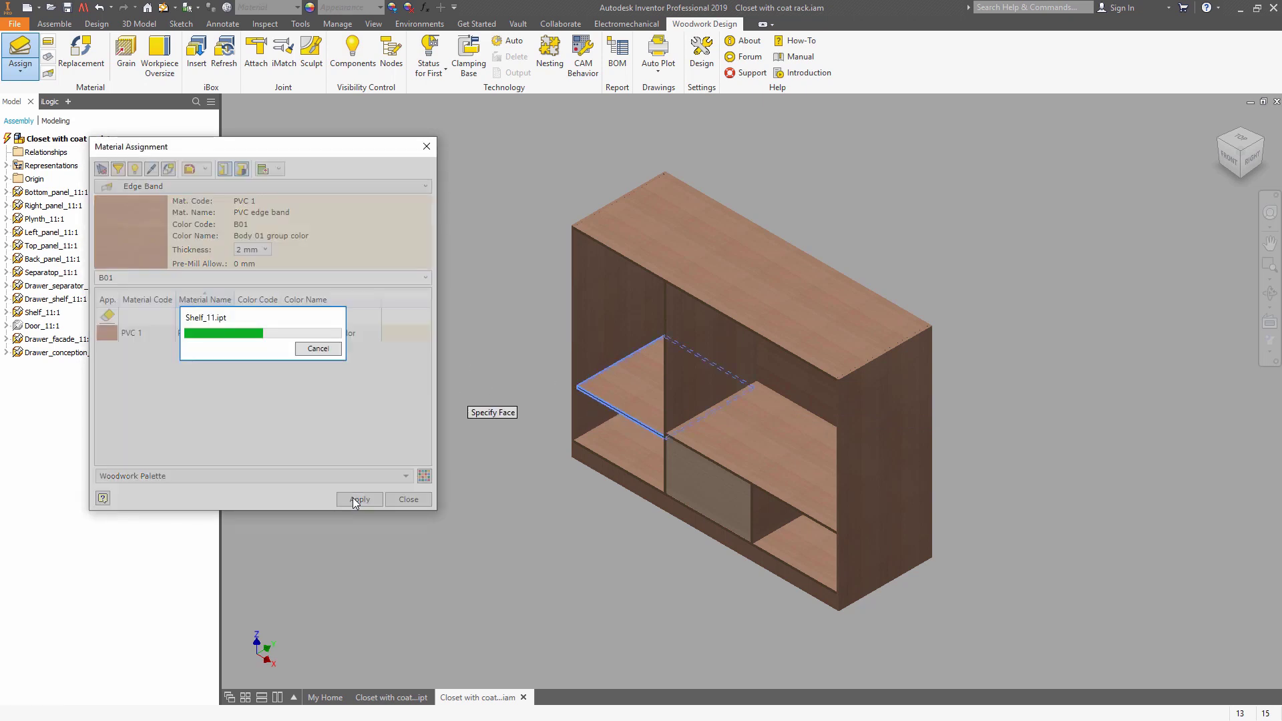
In Single Face mode, band the separator, shelf, top panel and bottom back edges with B01.
click(205, 169)
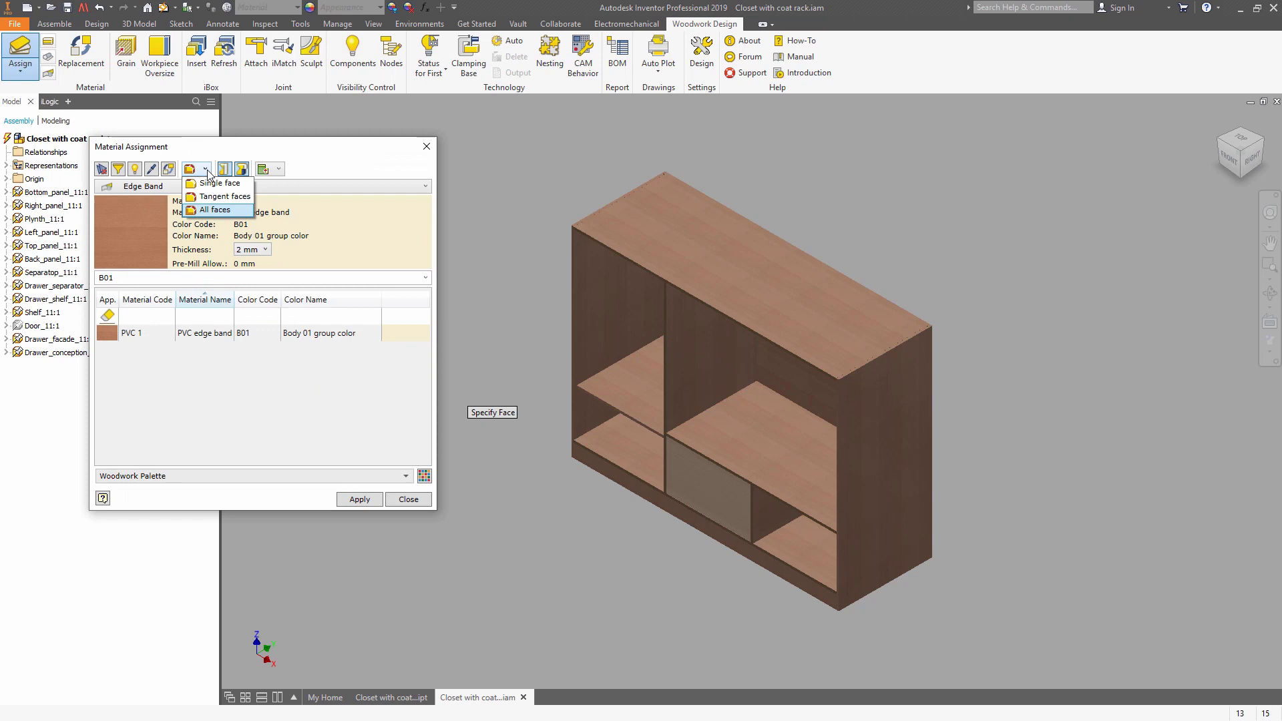
click(212, 181)
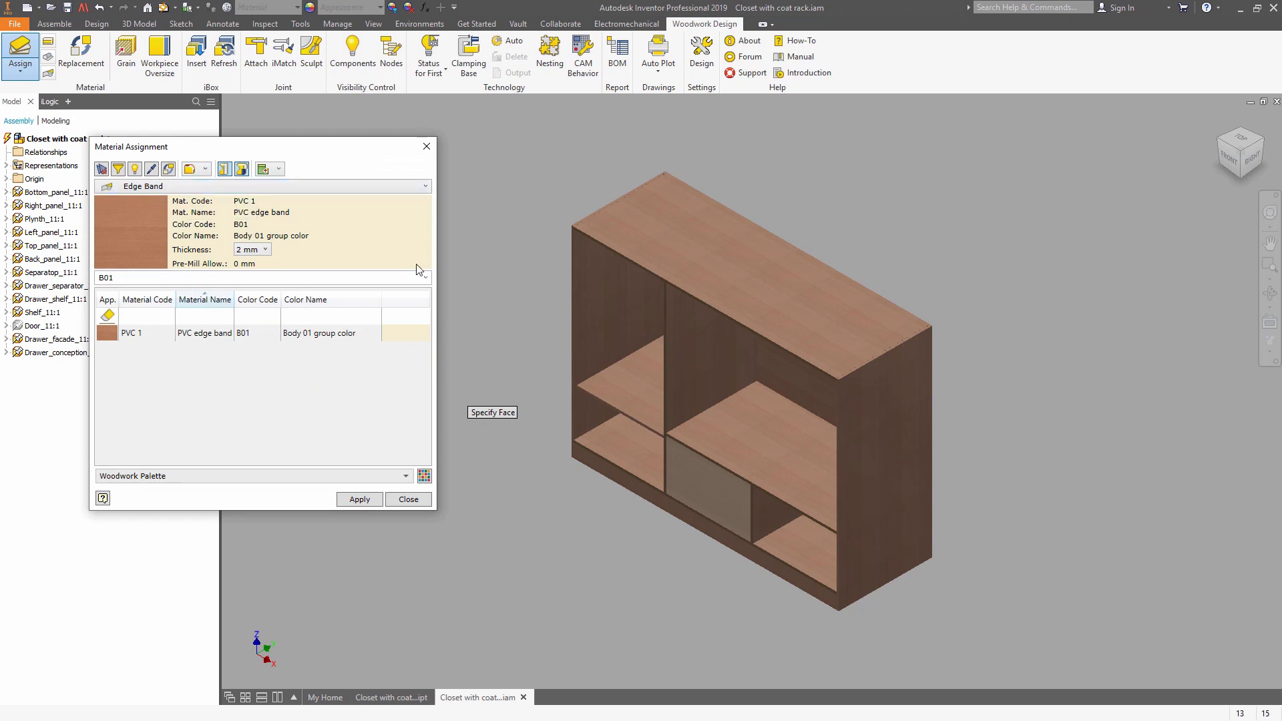
click(667, 358)
click(680, 440)
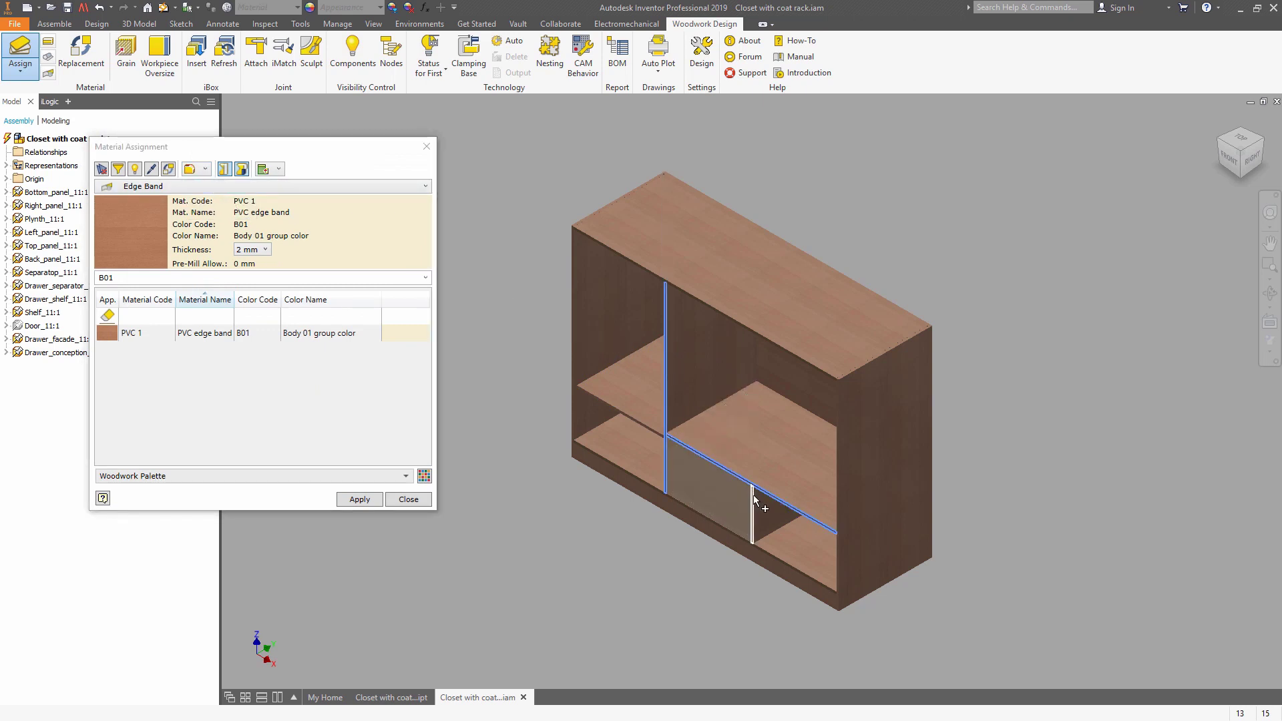
click(755, 518)
click(761, 550)
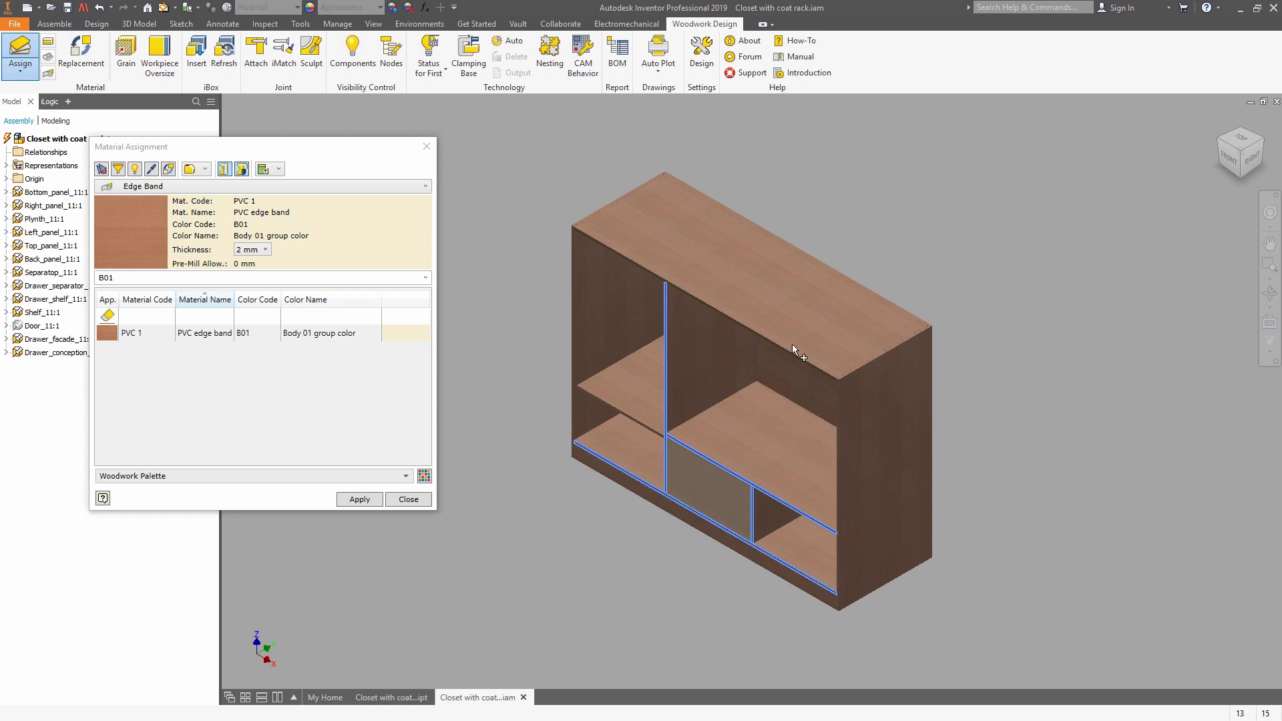
click(789, 353)
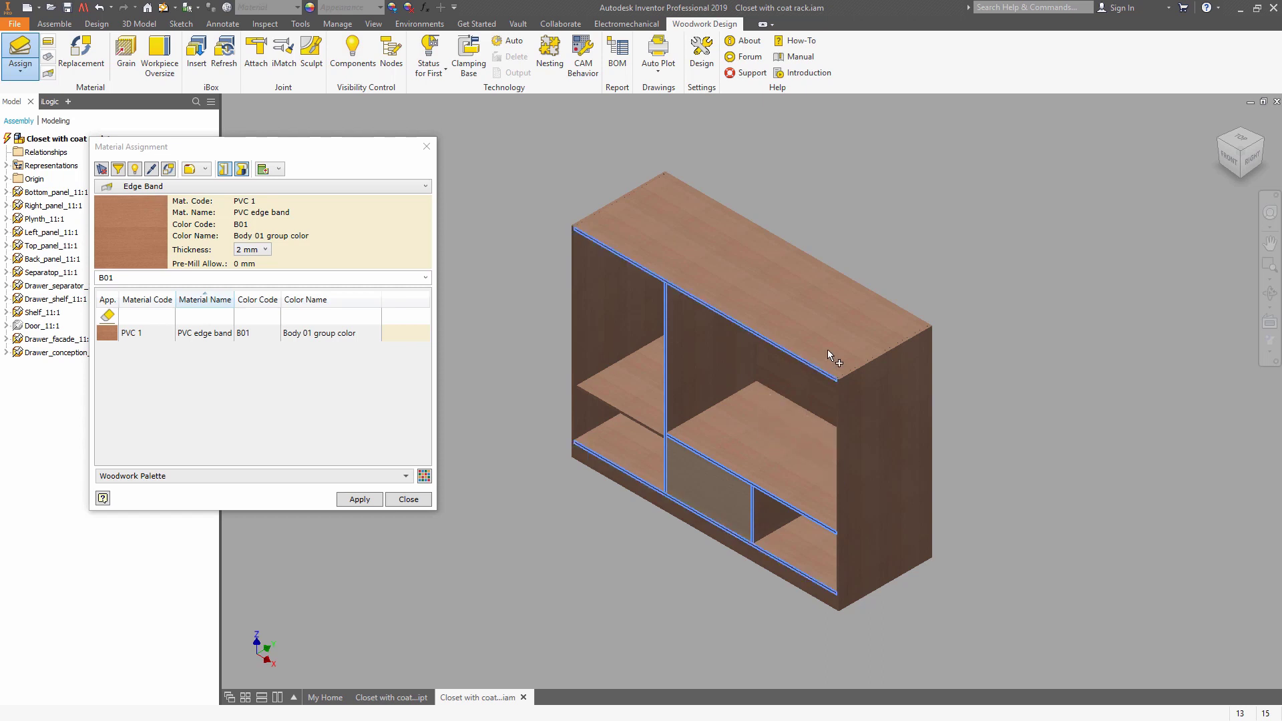
click(1262, 142)
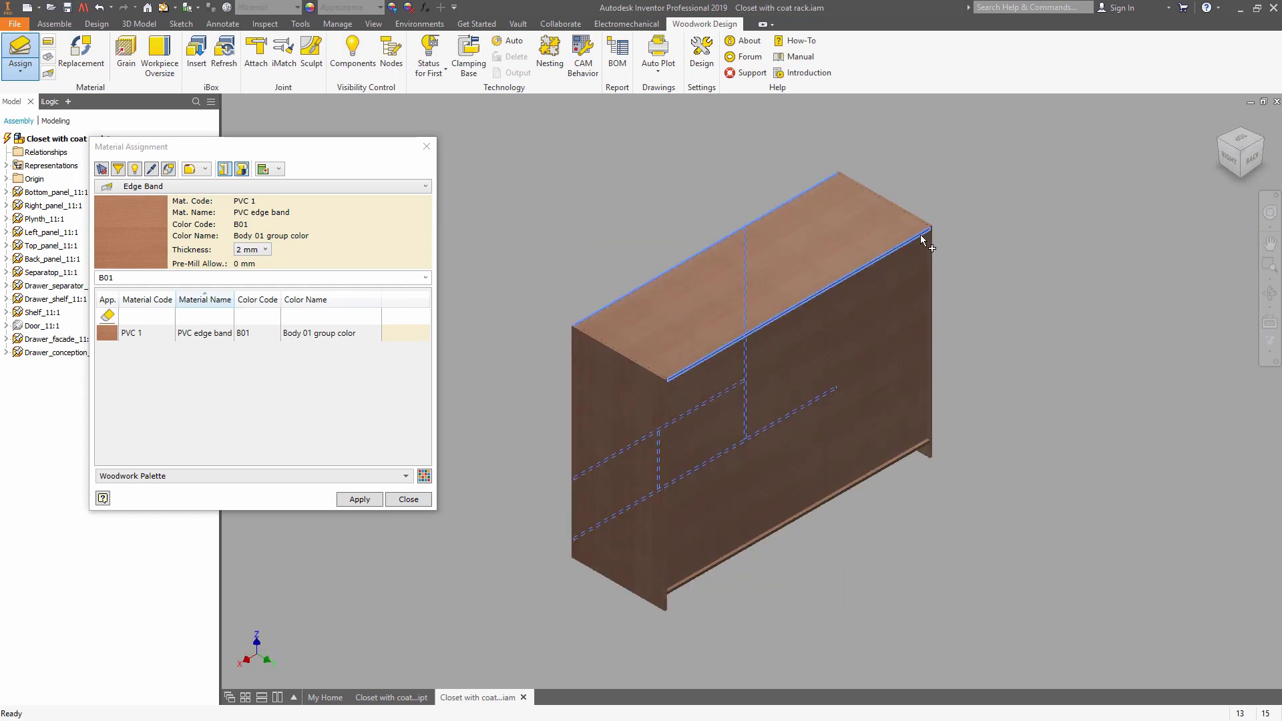
click(911, 457)
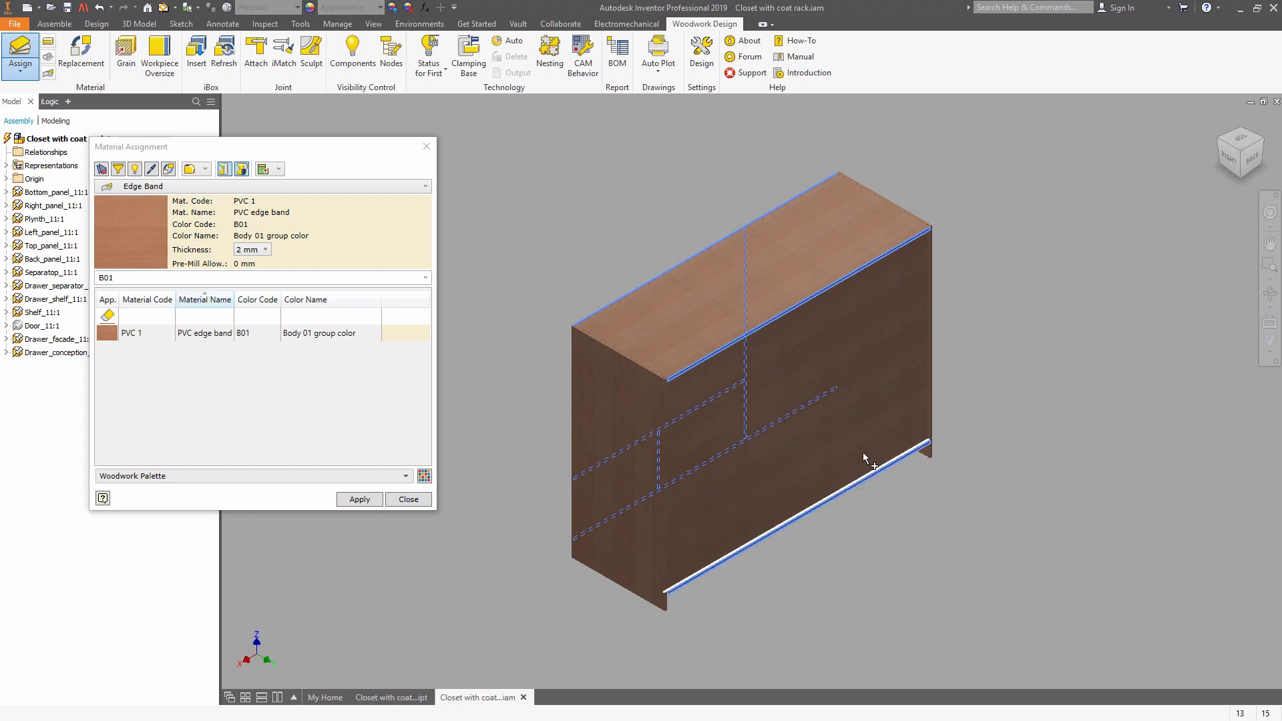
click(360, 499)
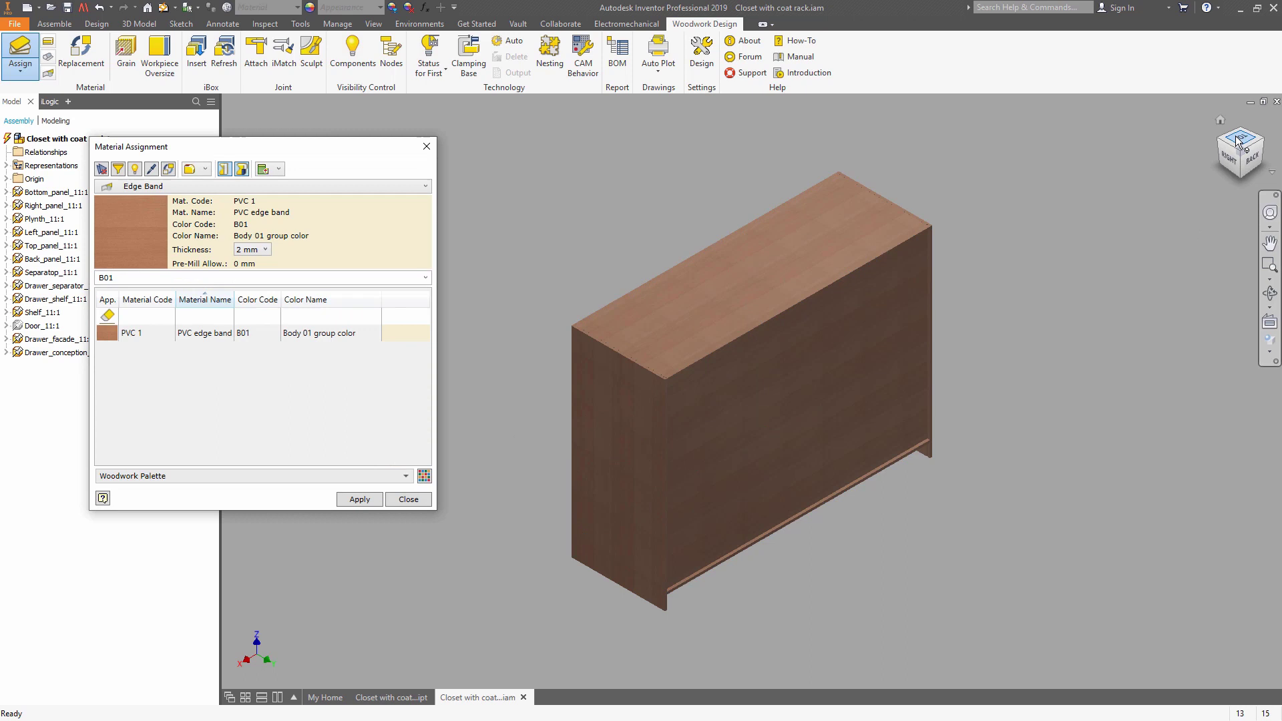
click(1239, 142)
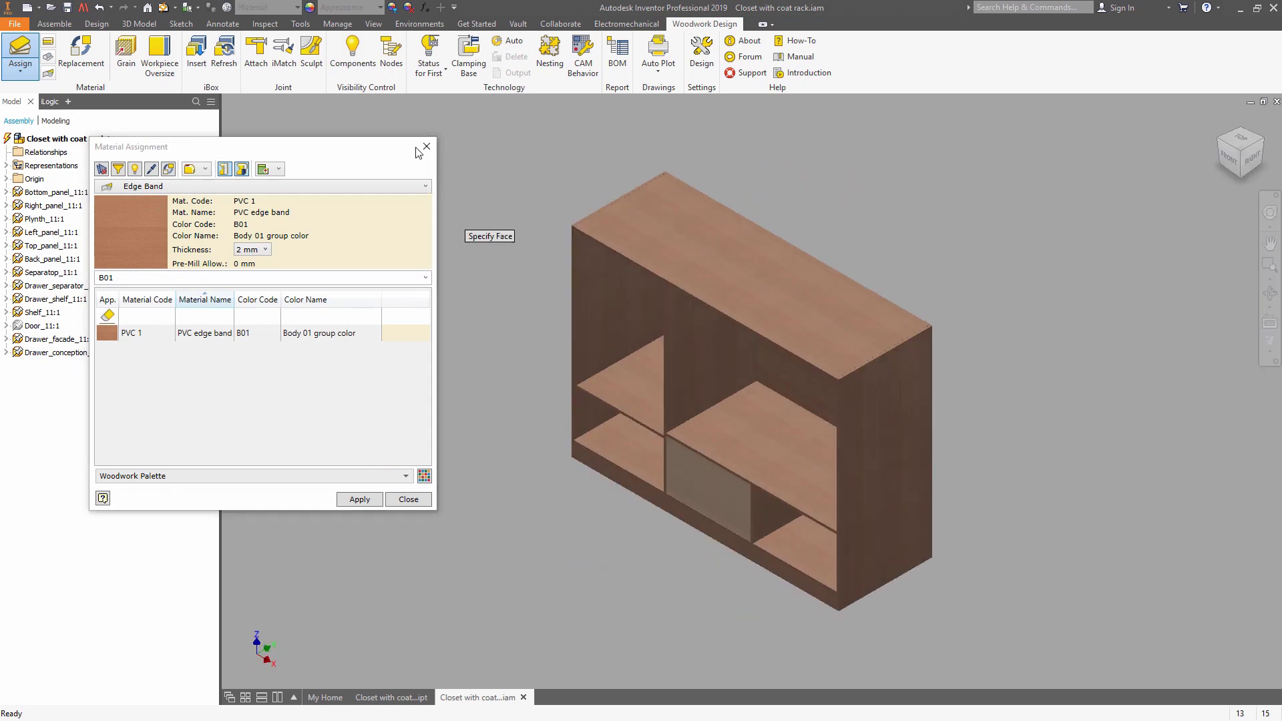
Make the hidden door visible again.
click(427, 146)
click(38, 326)
right_click(39, 325)
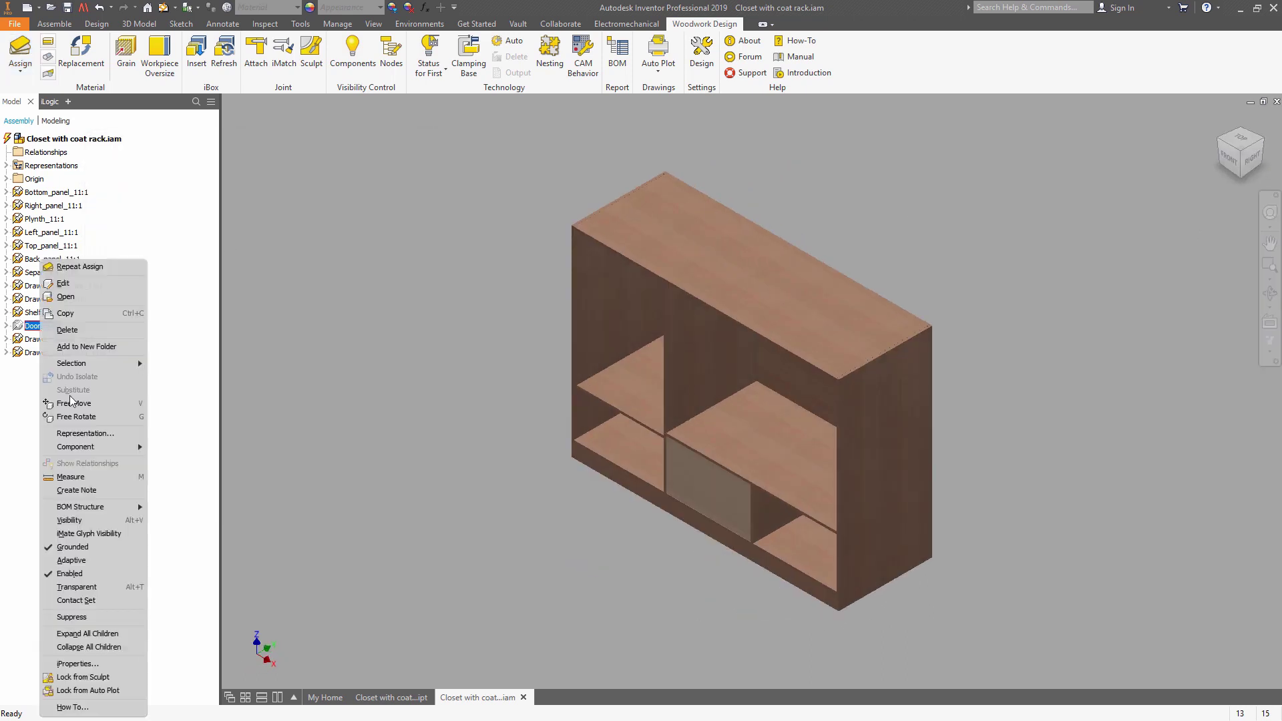
click(81, 521)
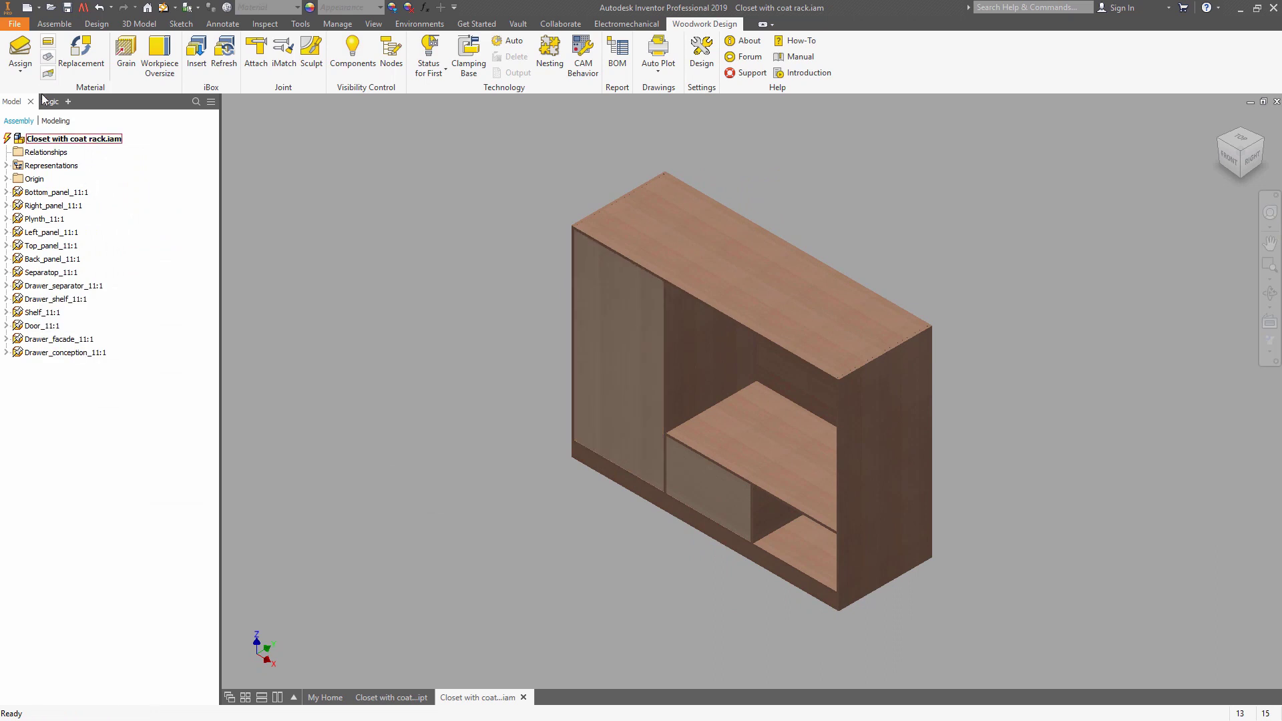
Select the 2 mm PVC 1 F01 edge band with single-face selection mode.
click(20, 54)
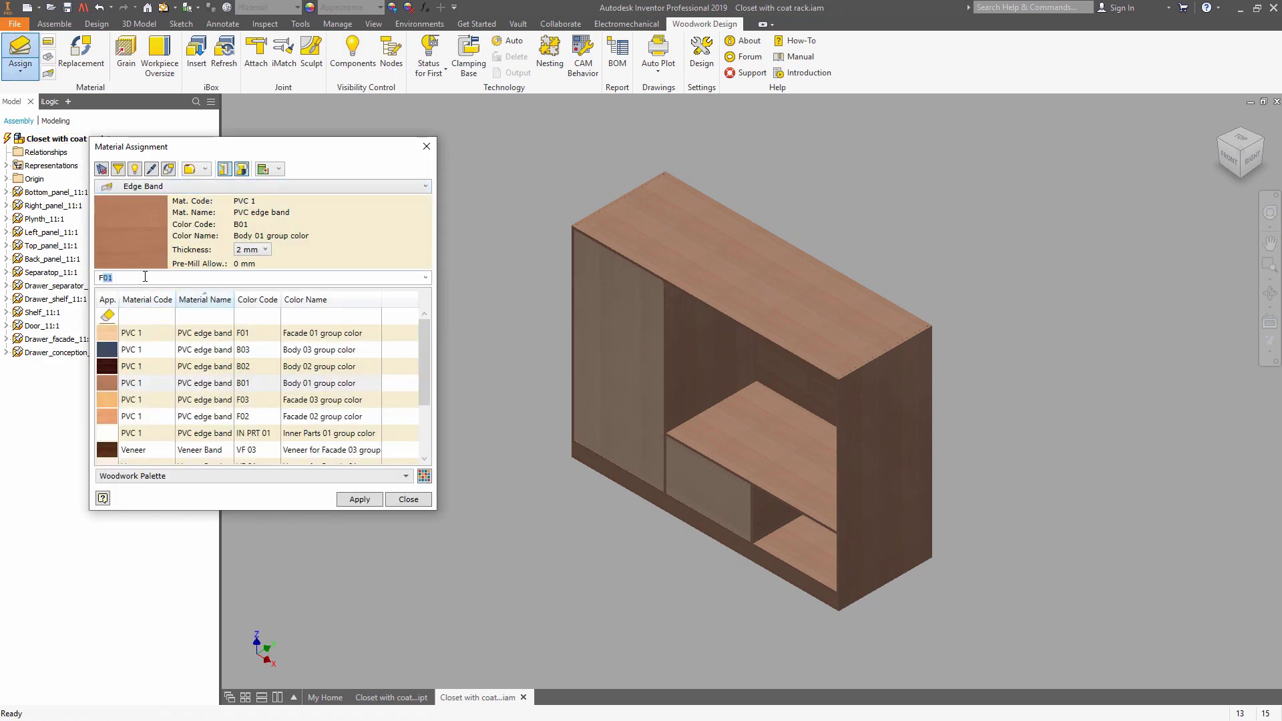
key(Return)
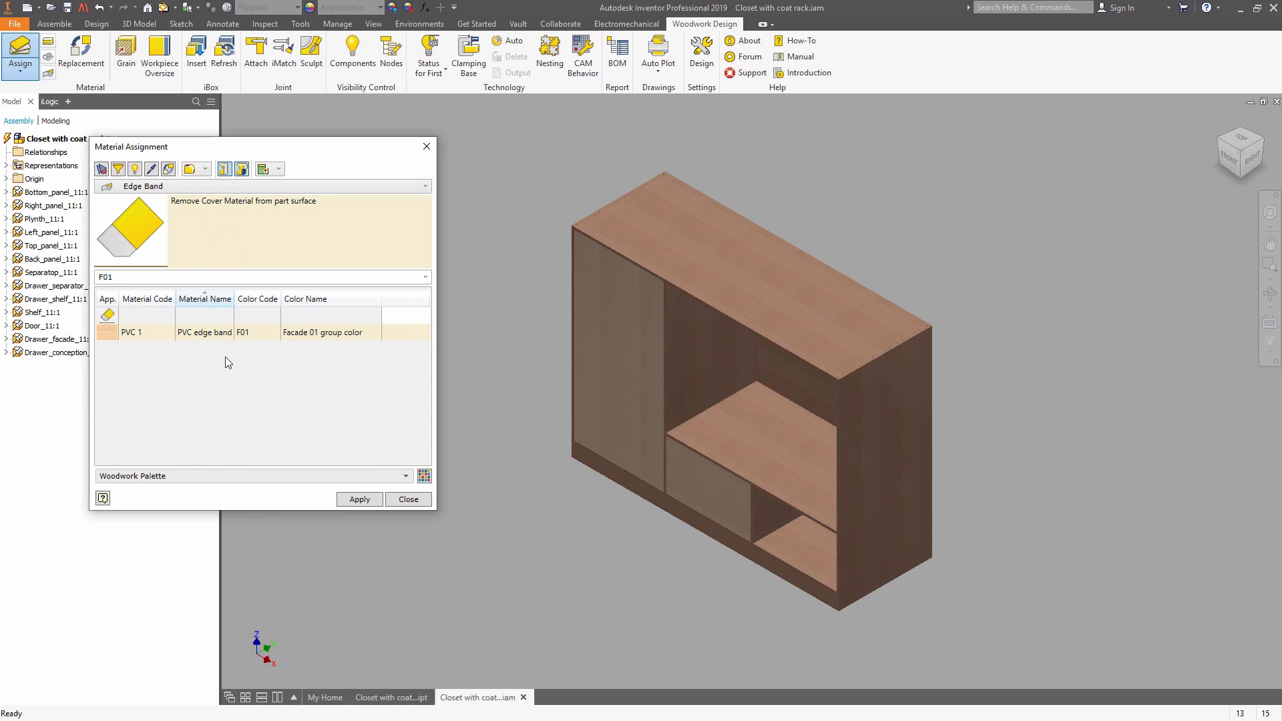
click(228, 333)
scroll(671, 451, up, 5)
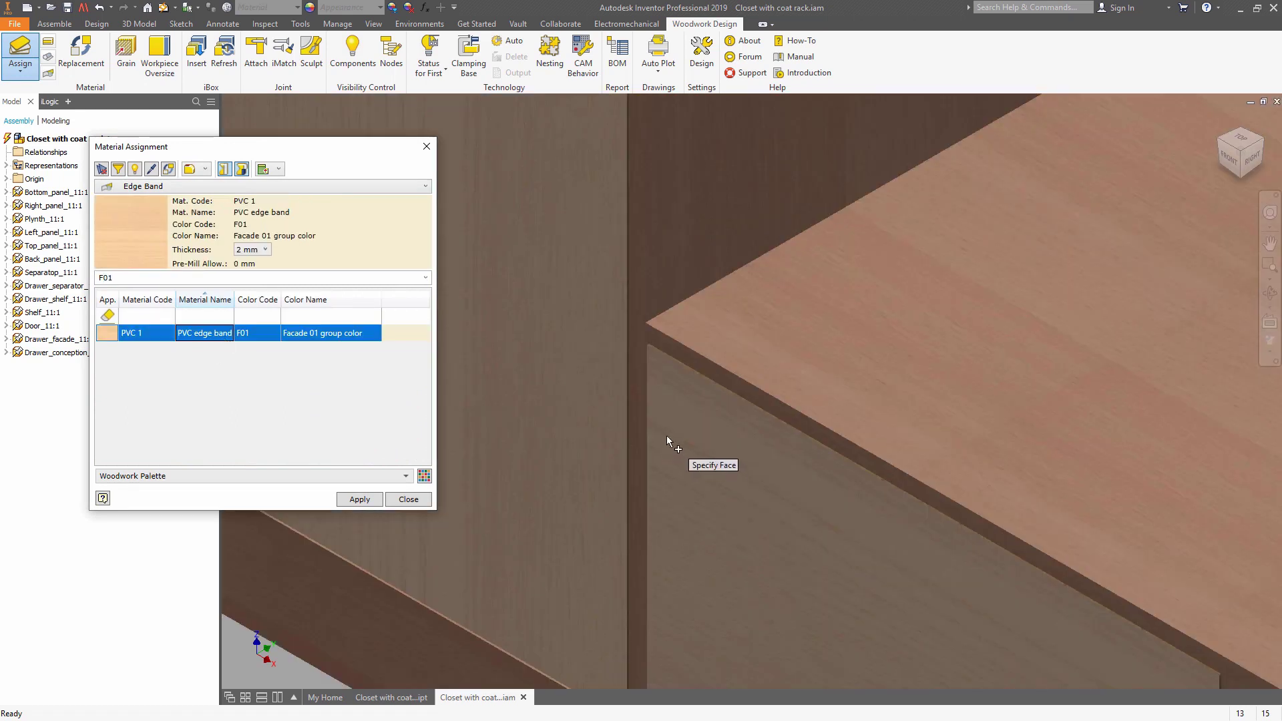
click(205, 169)
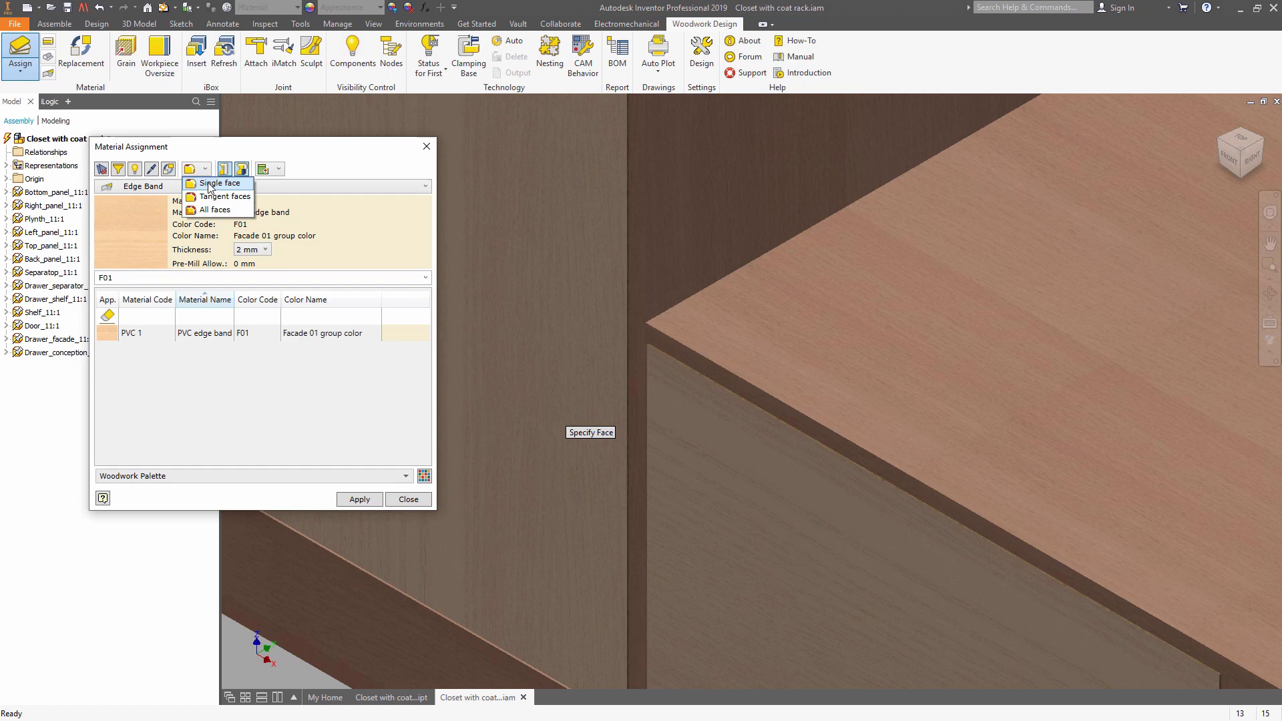
click(210, 200)
scroll(698, 366, up, 3)
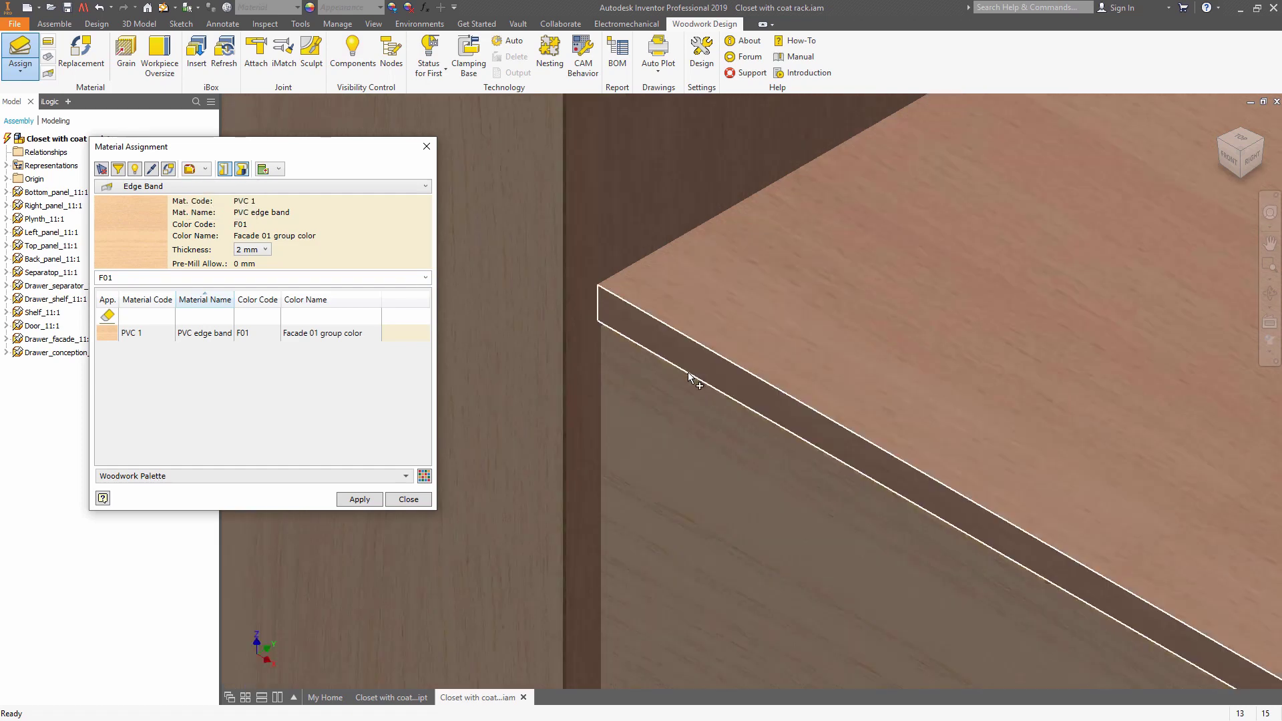
Apply the F01 edge band to the door and drawer facade edge faces.
click(686, 377)
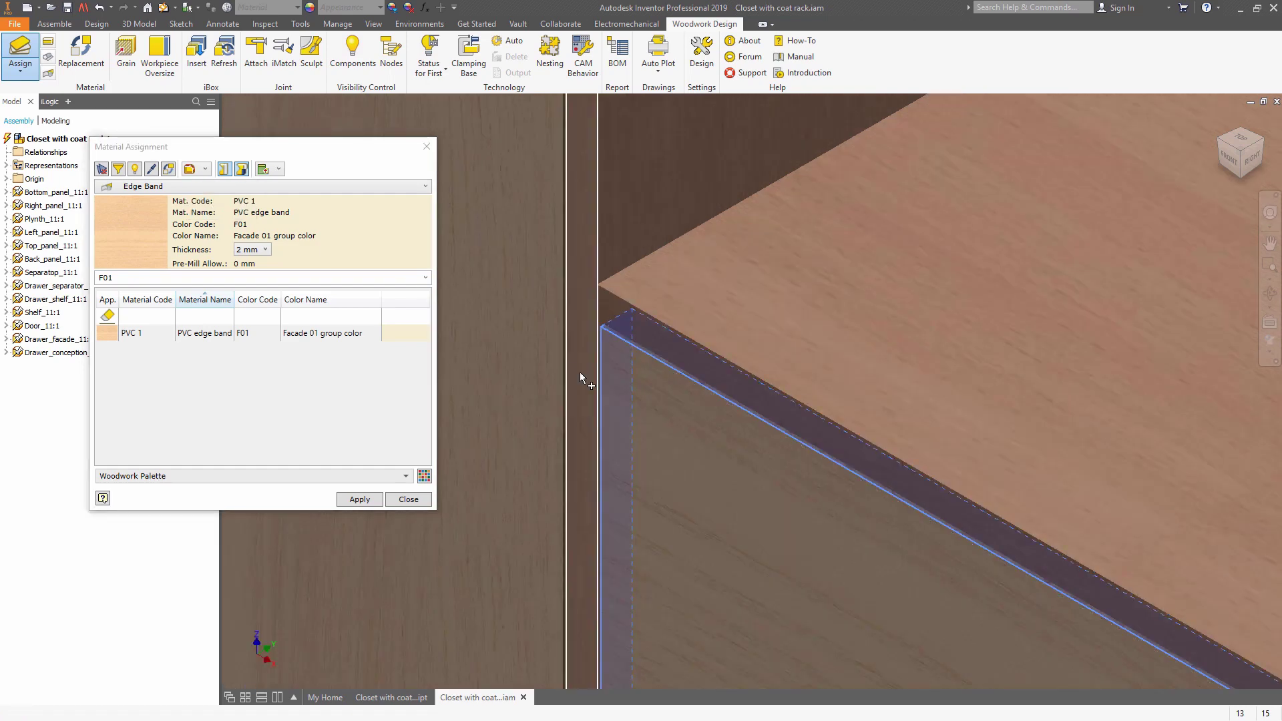
click(563, 361)
scroll(562, 359, down, 6)
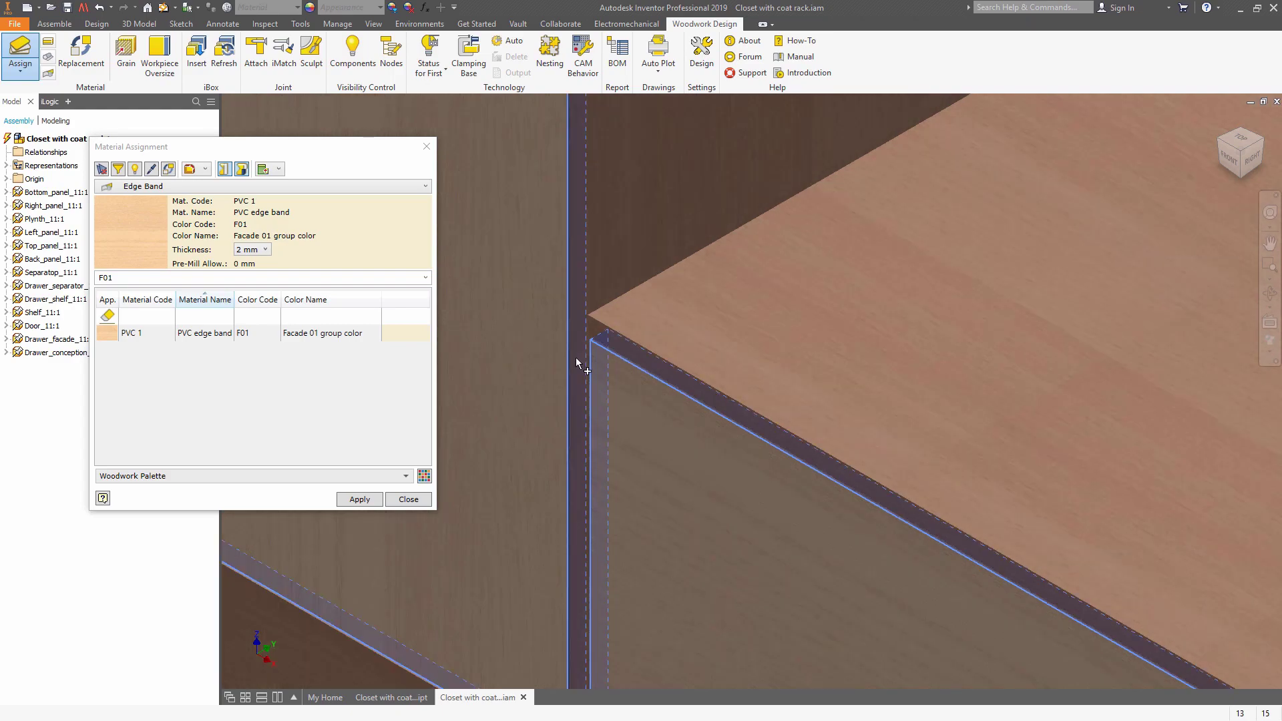
middle_drag(608, 367, 638, 400)
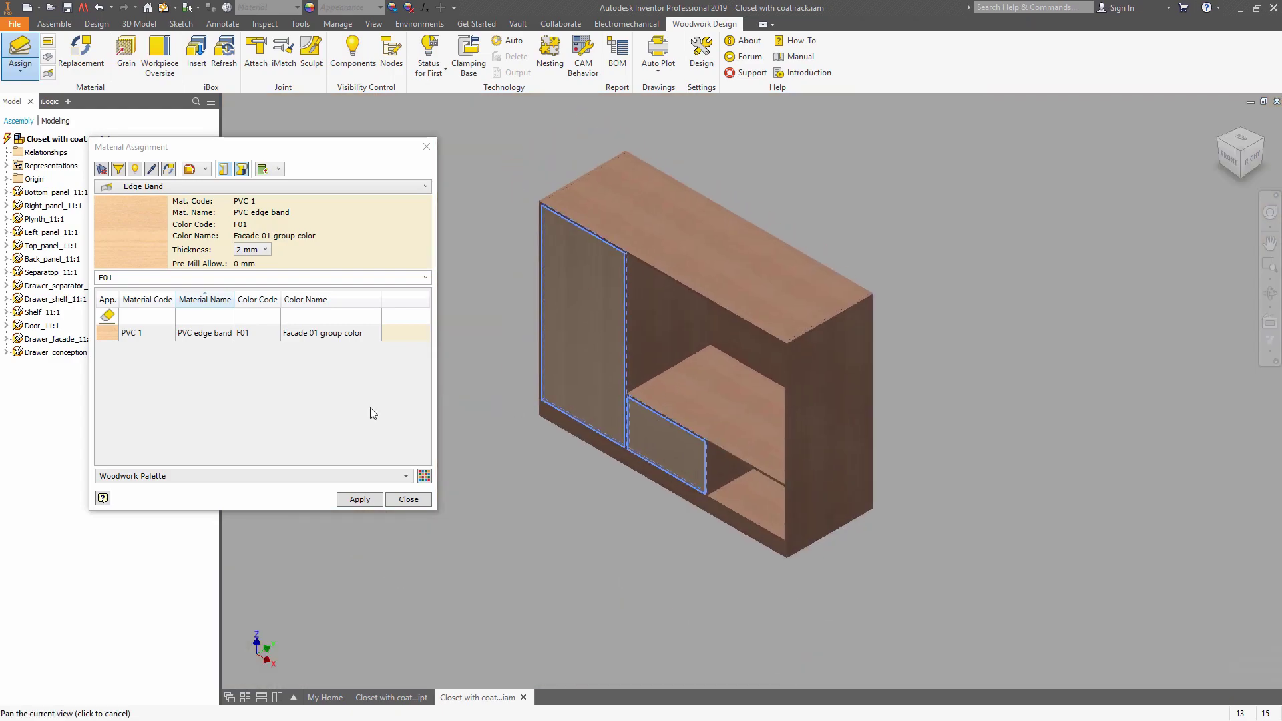
click(371, 498)
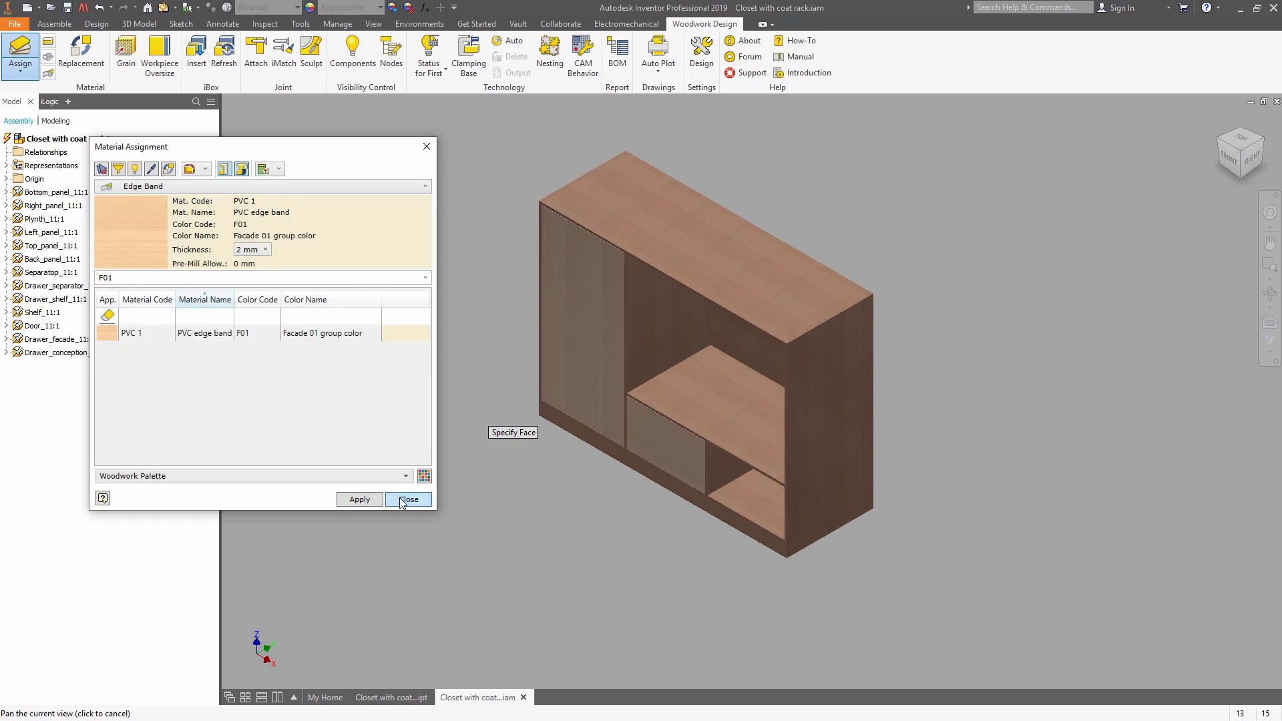
click(408, 500)
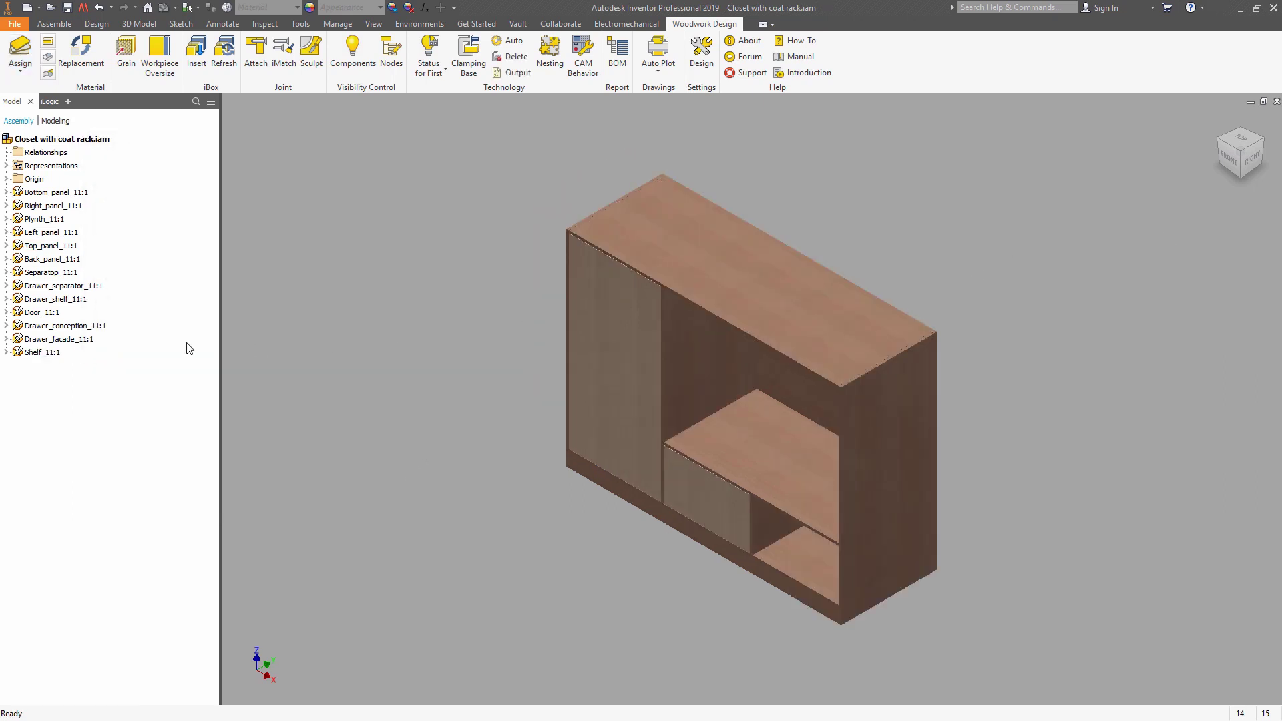
Isolate Drawer_conception, delete its fill material, then undo the isolation.
right_click(97, 326)
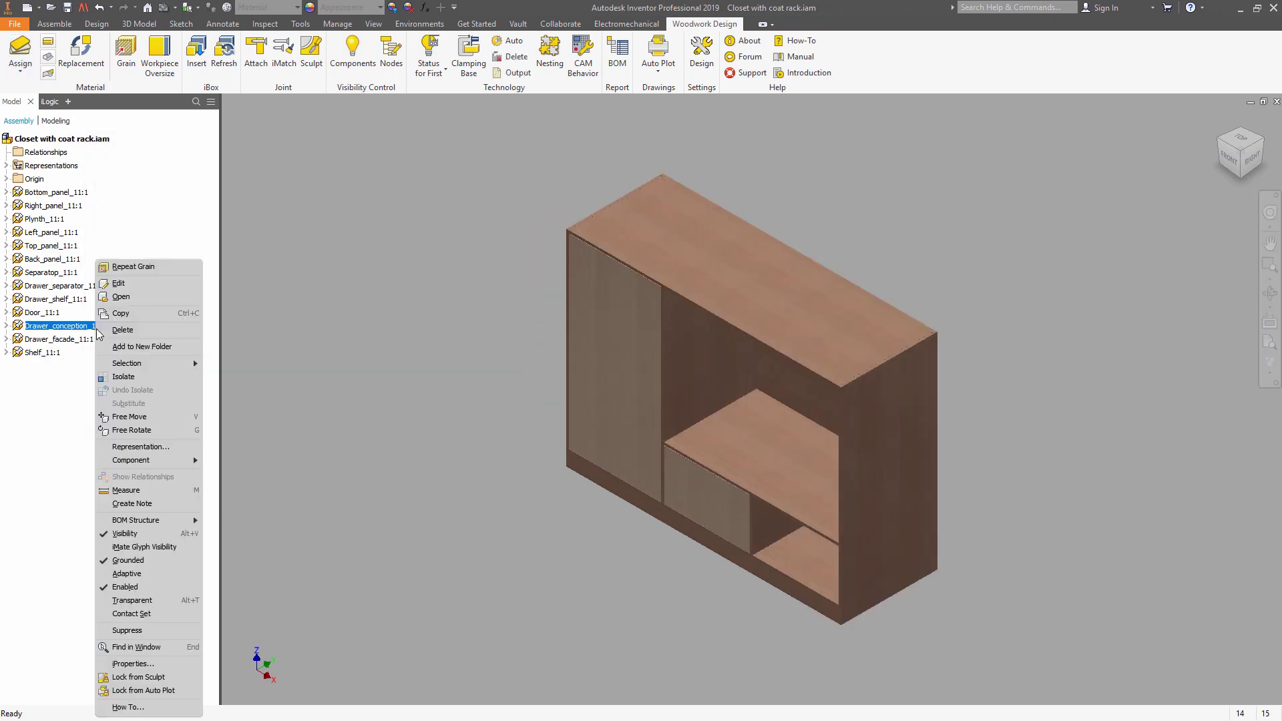
click(119, 378)
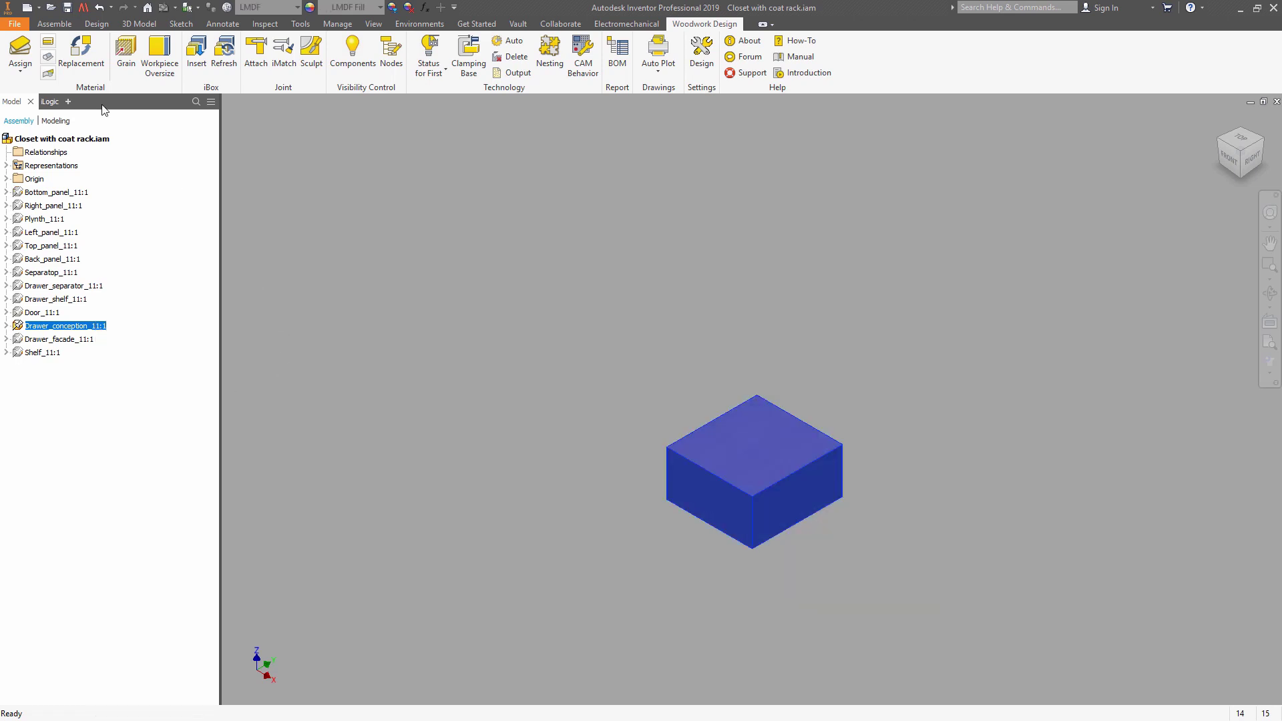
click(37, 47)
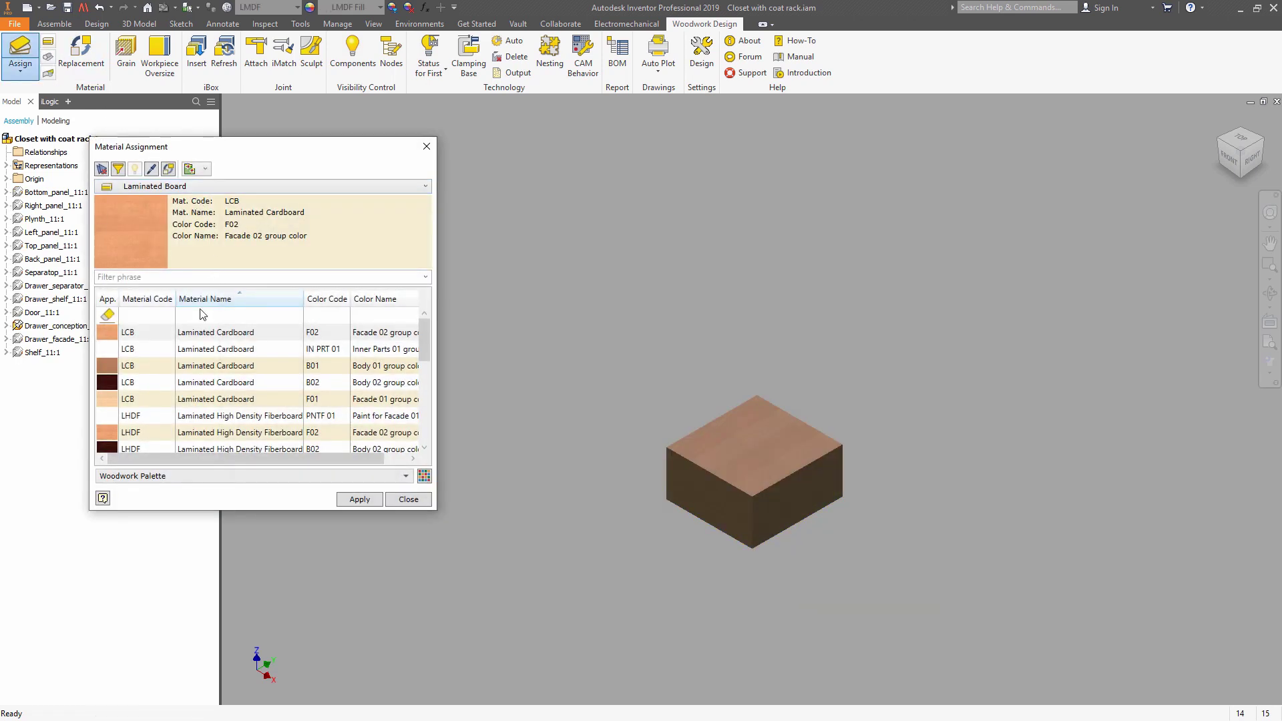
click(147, 316)
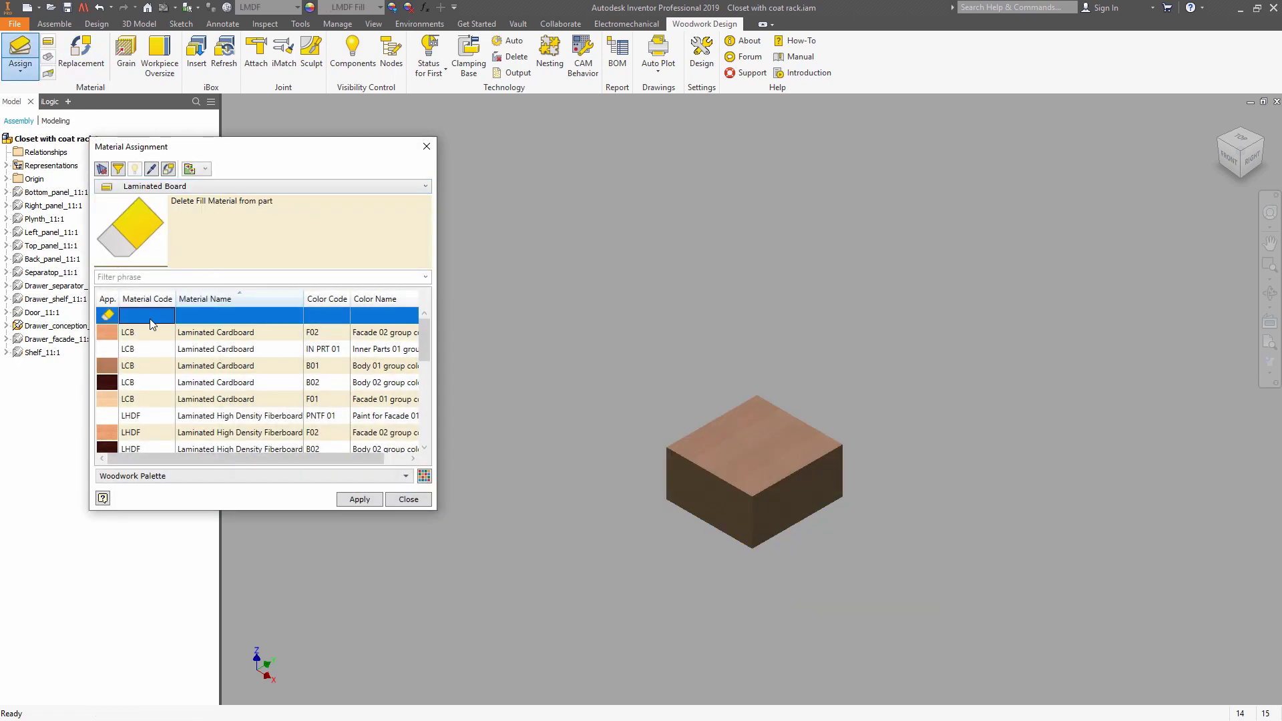
click(360, 500)
click(408, 499)
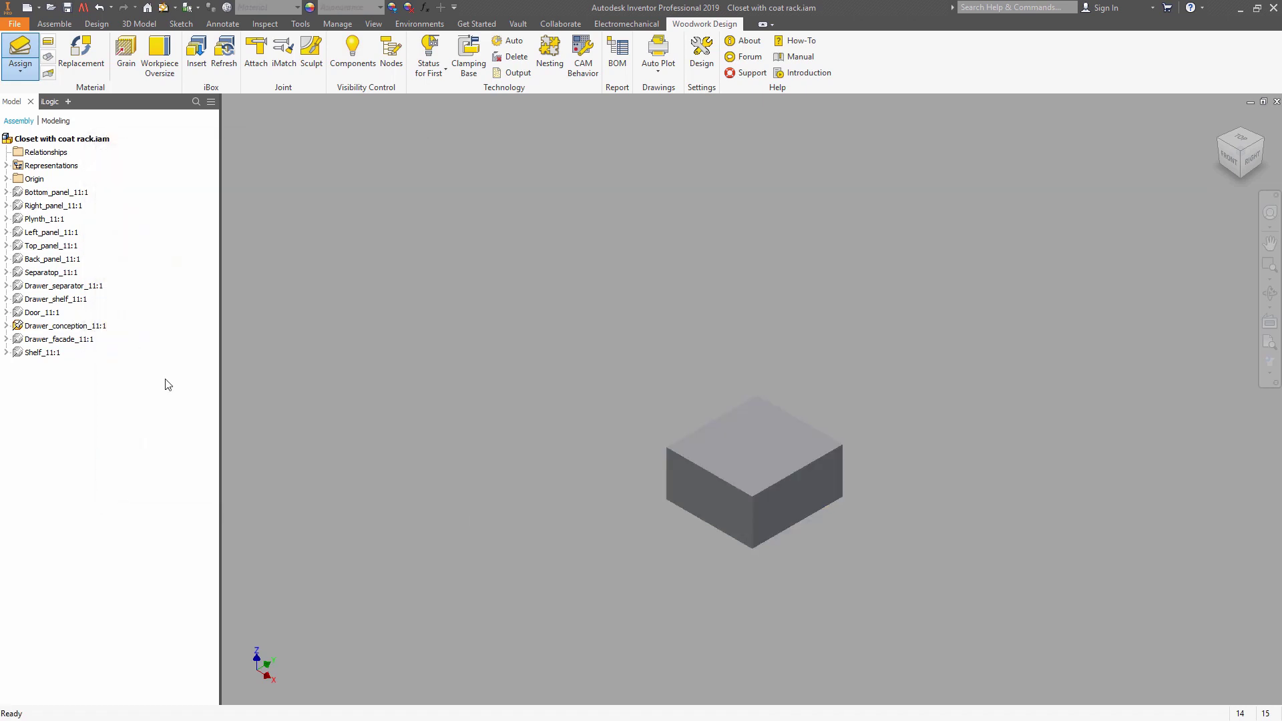
right_click(78, 327)
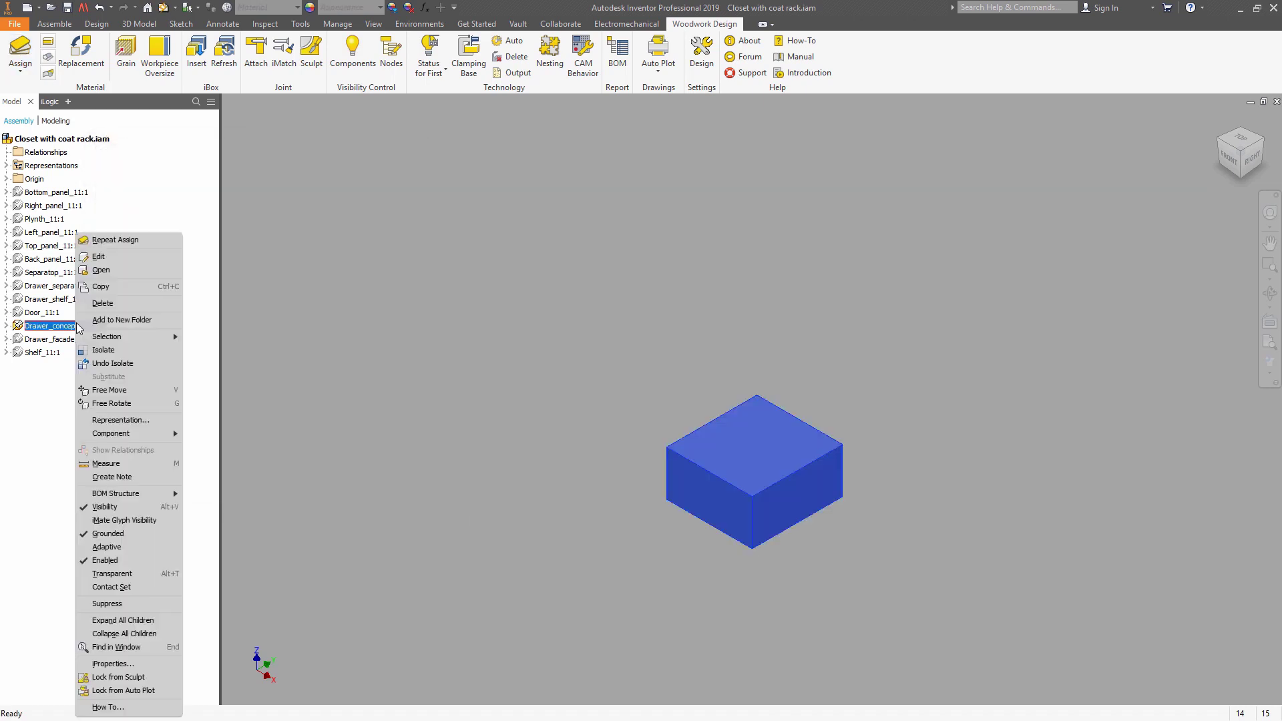
click(97, 363)
Set Drawer_conception_11:1's BOM Structure to Reference in its iProperties Occurrence settings.
right_click(96, 329)
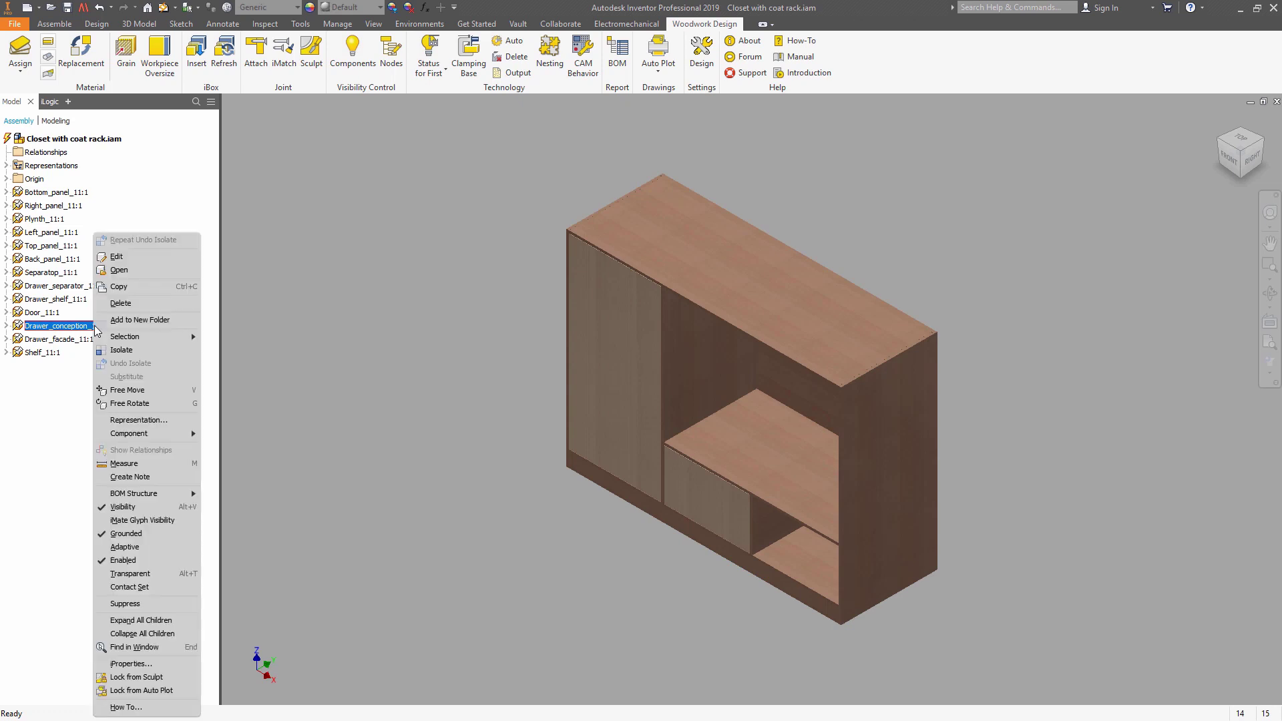
click(132, 664)
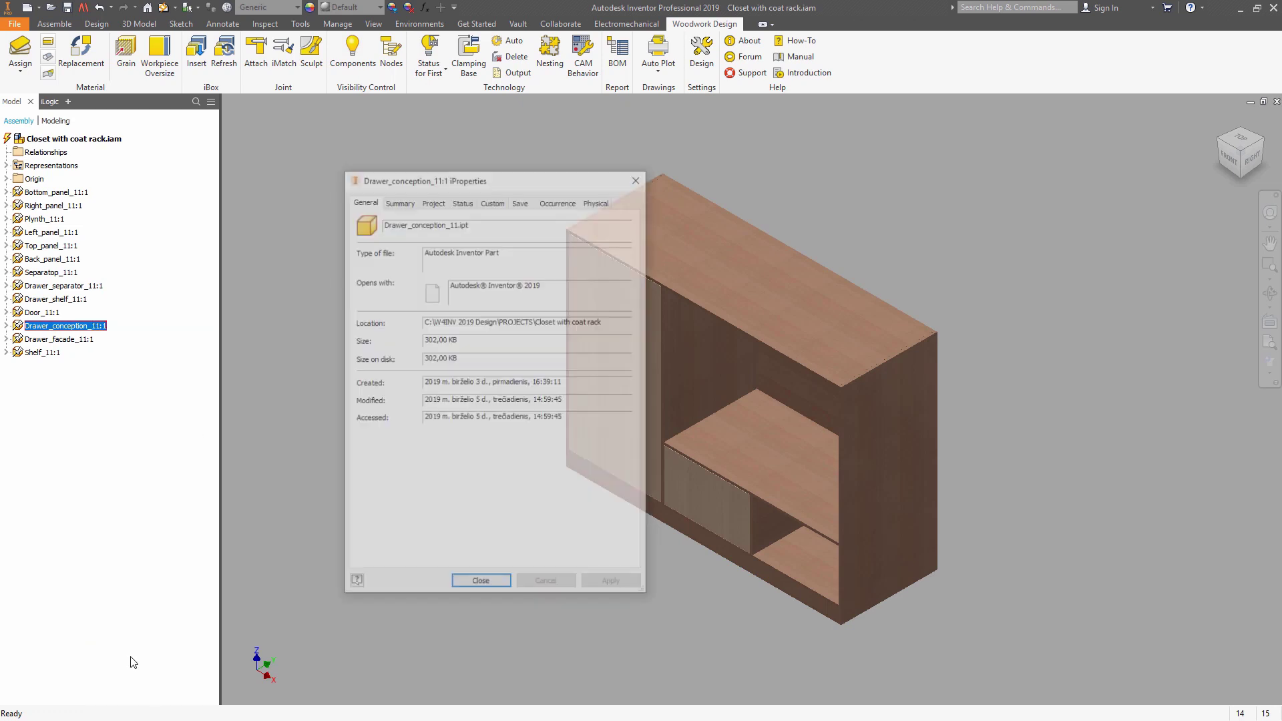
click(559, 200)
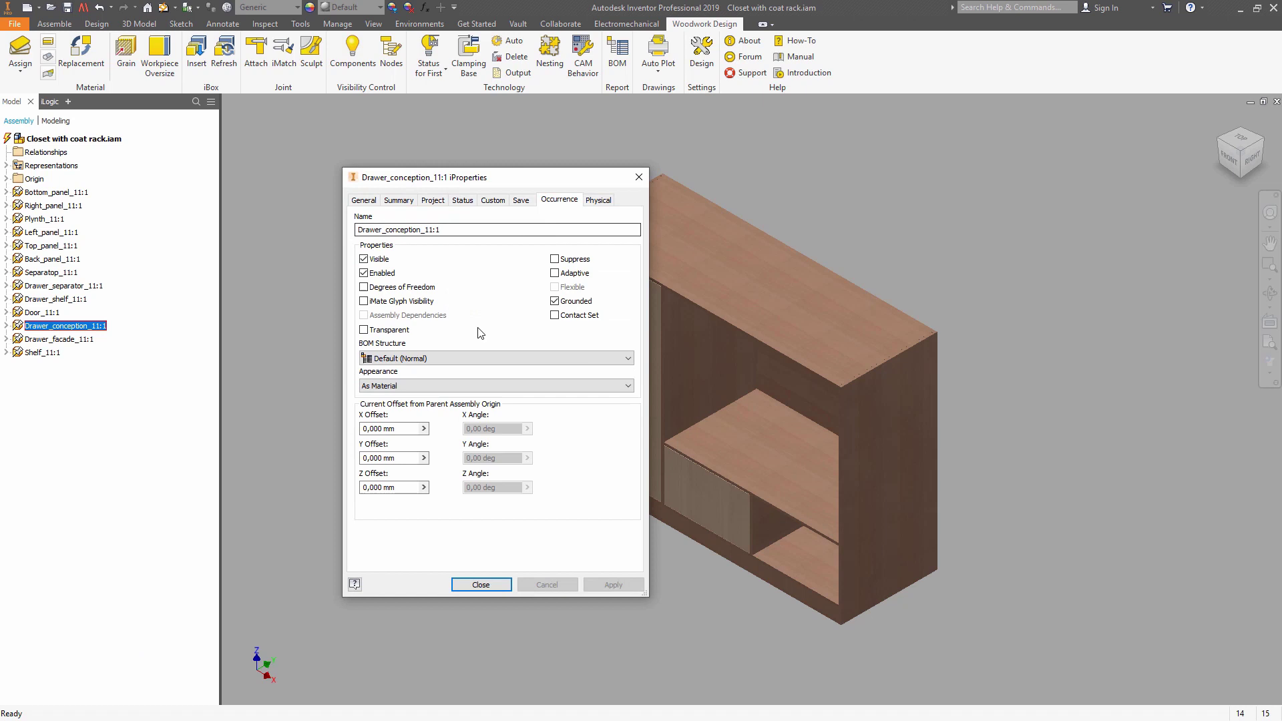
click(471, 357)
click(462, 382)
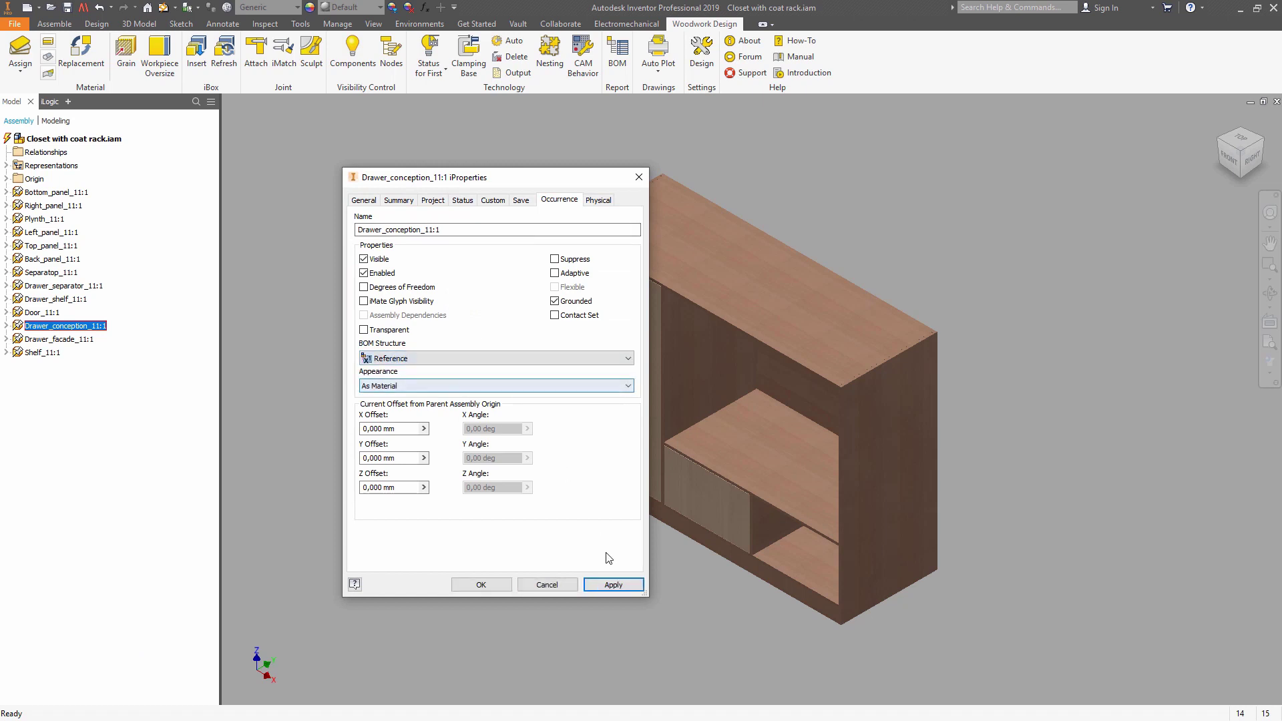
click(614, 585)
click(481, 585)
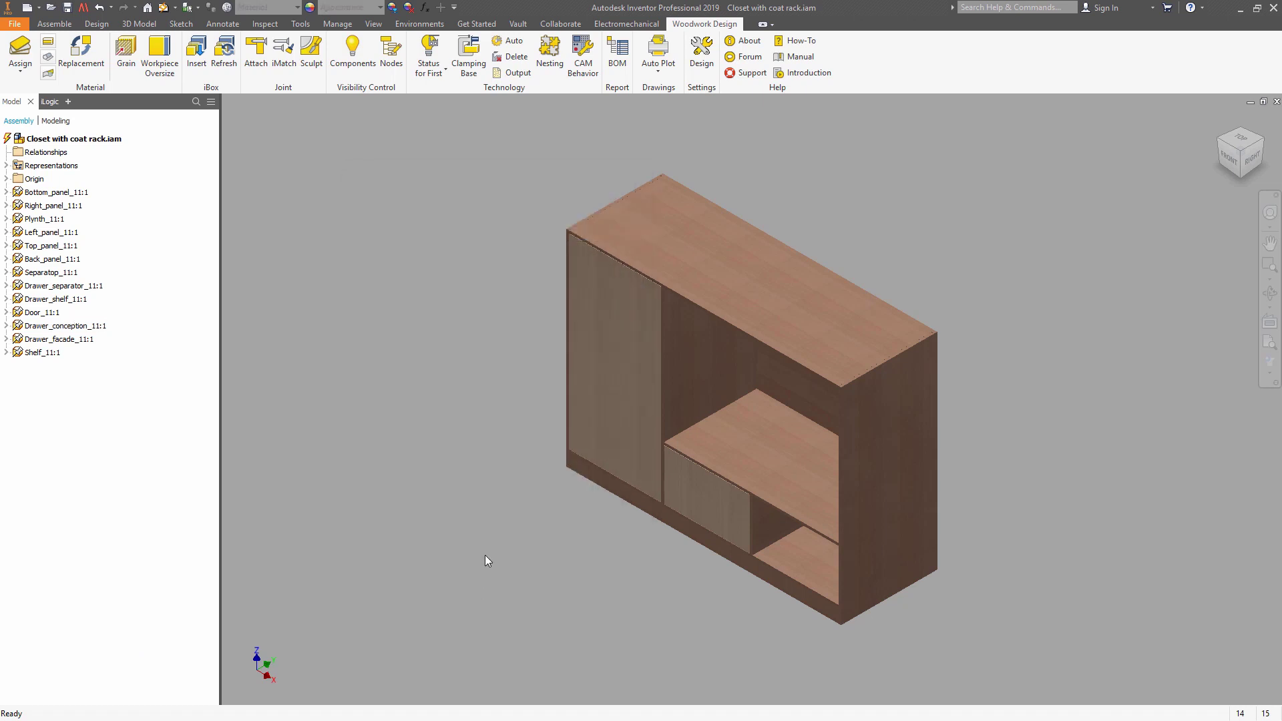
From the front view, align the door and side panels' grain to the top edge, rotated 180 deg.
click(1232, 166)
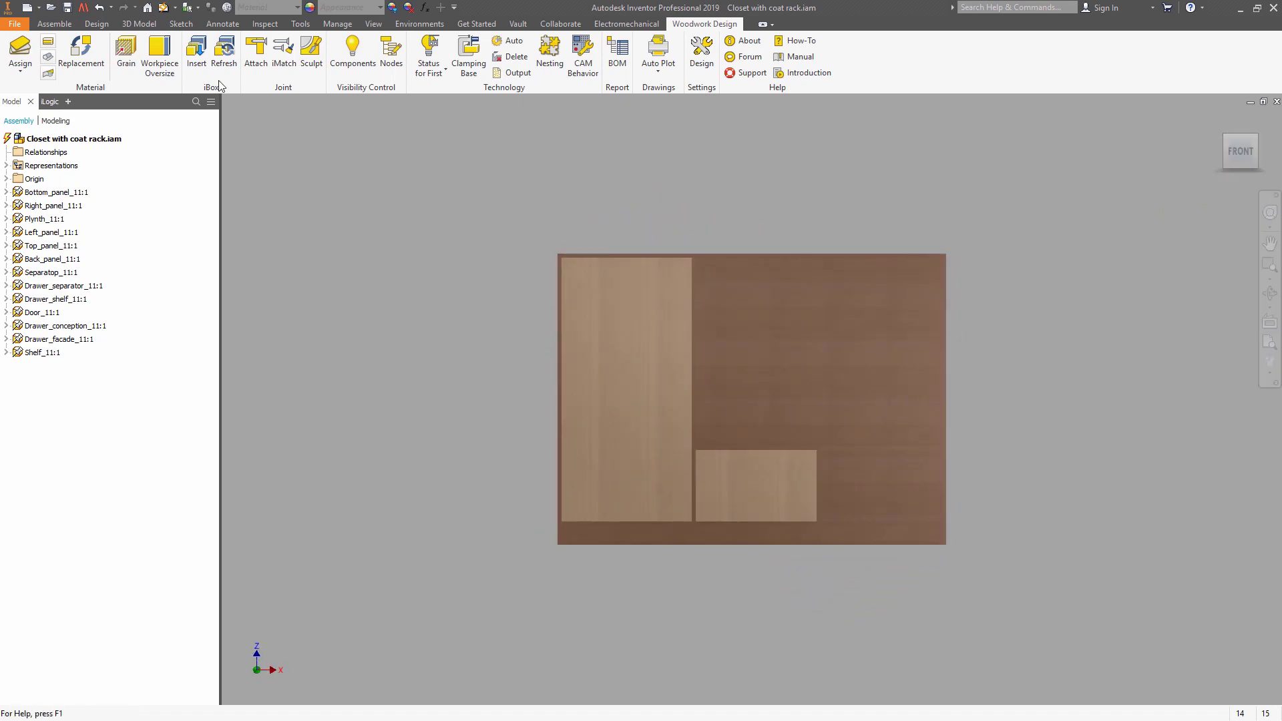
click(135, 64)
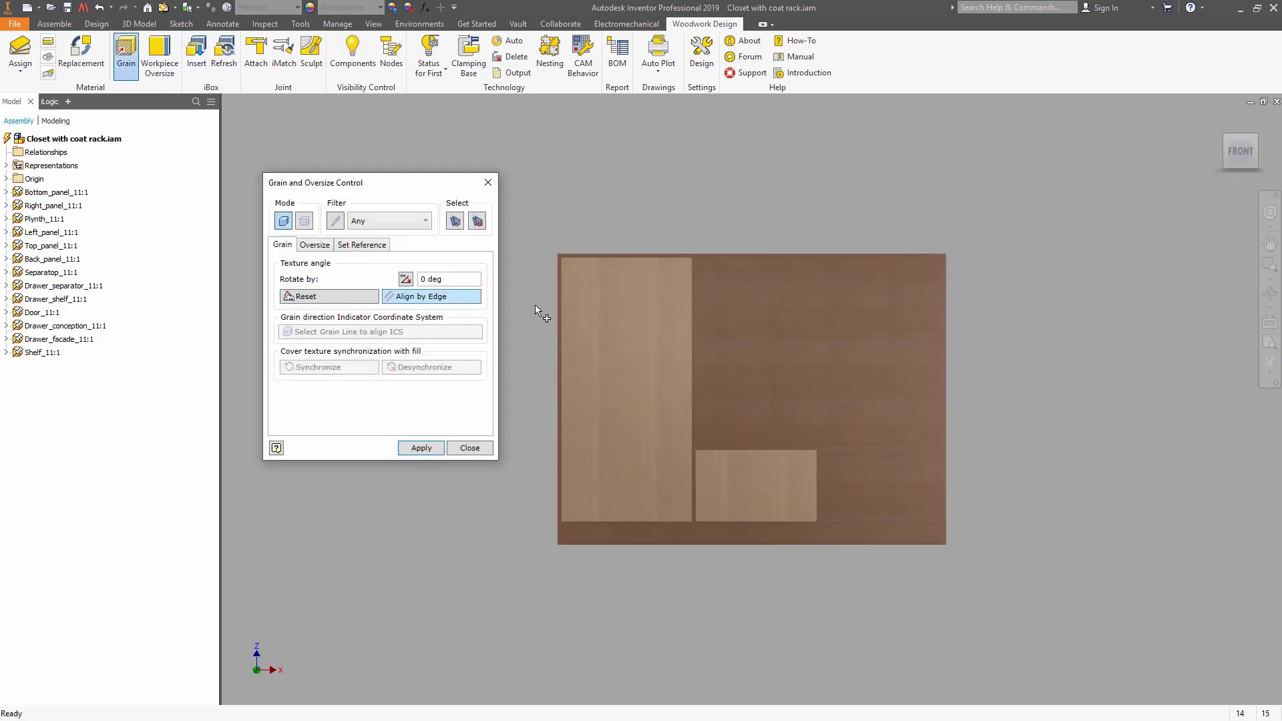
click(604, 323)
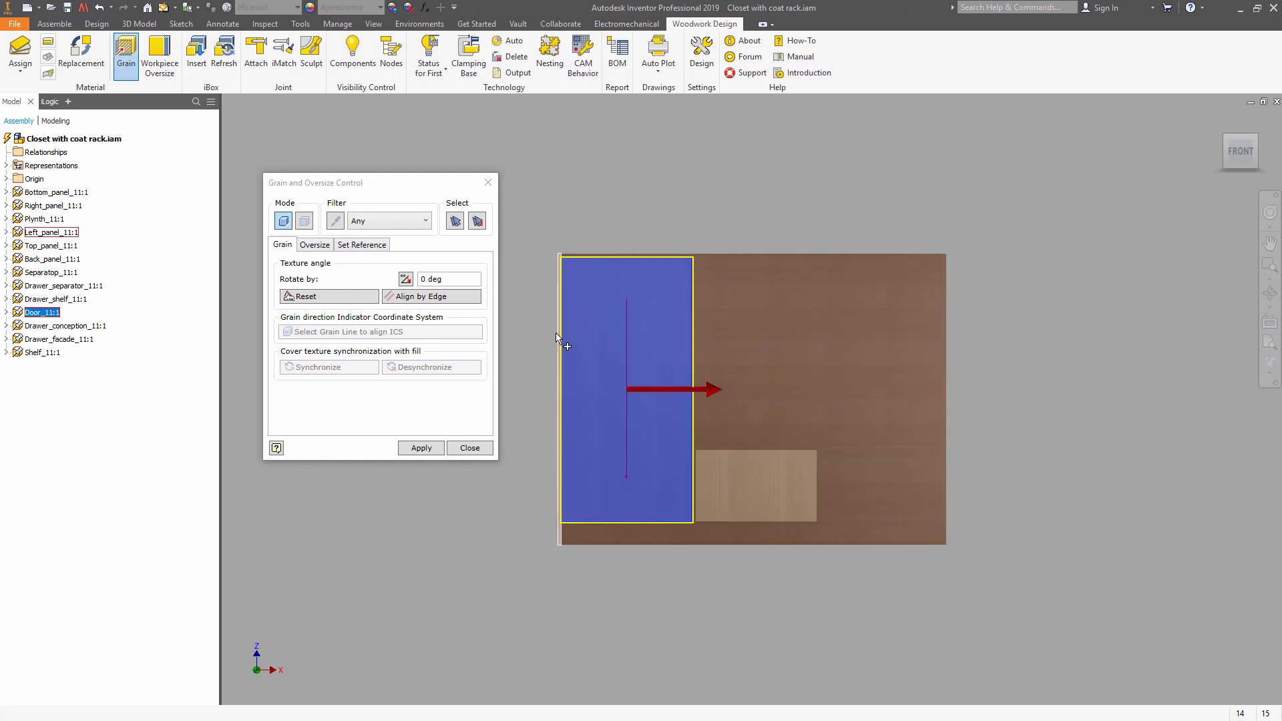
click(947, 330)
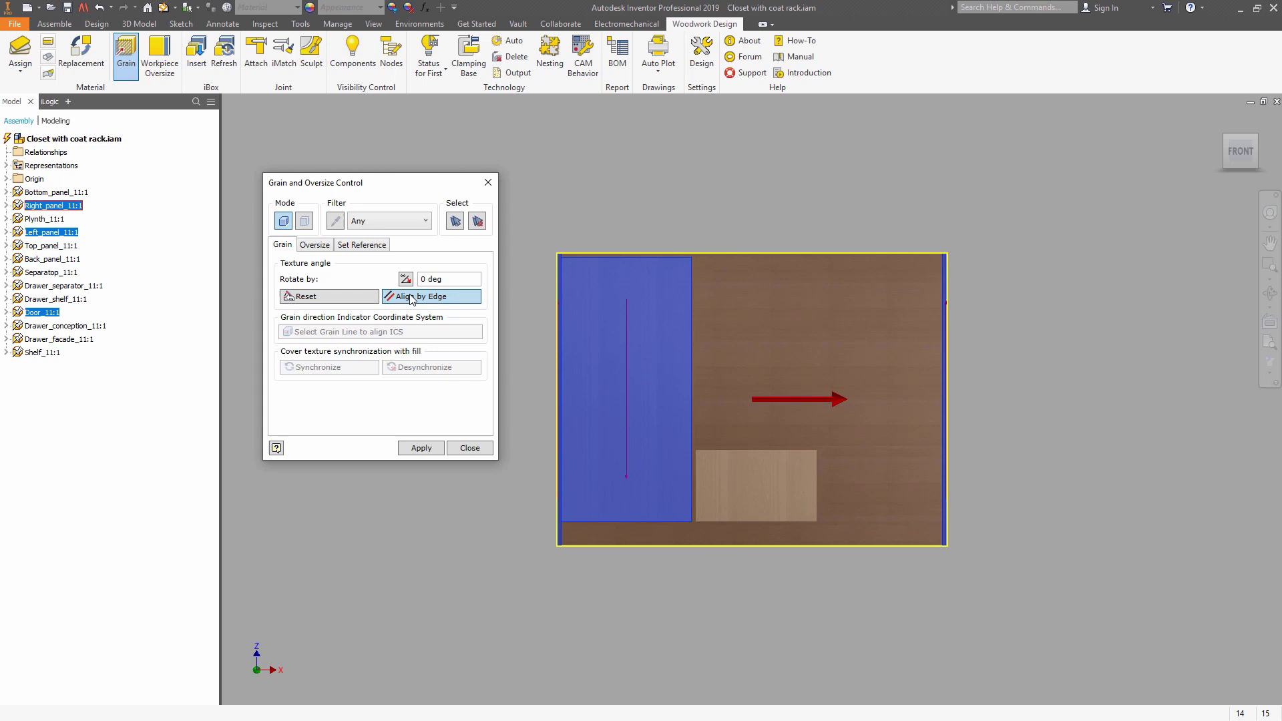
click(629, 259)
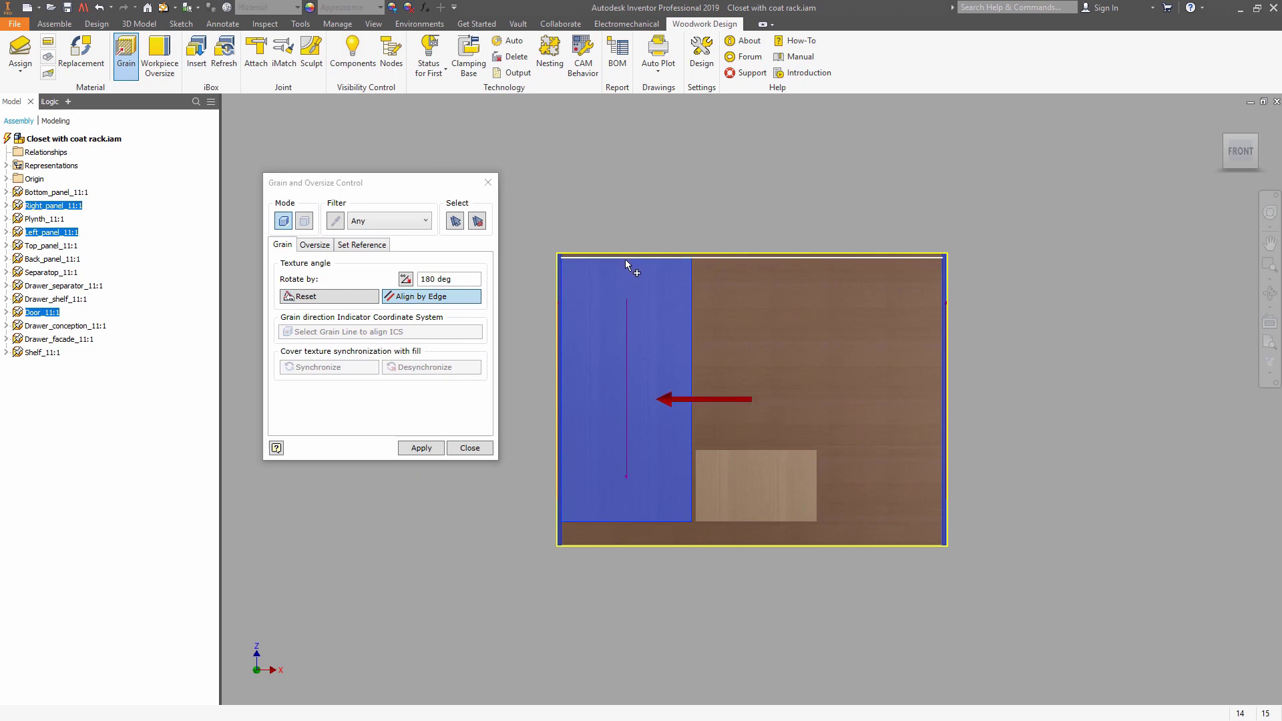
click(426, 448)
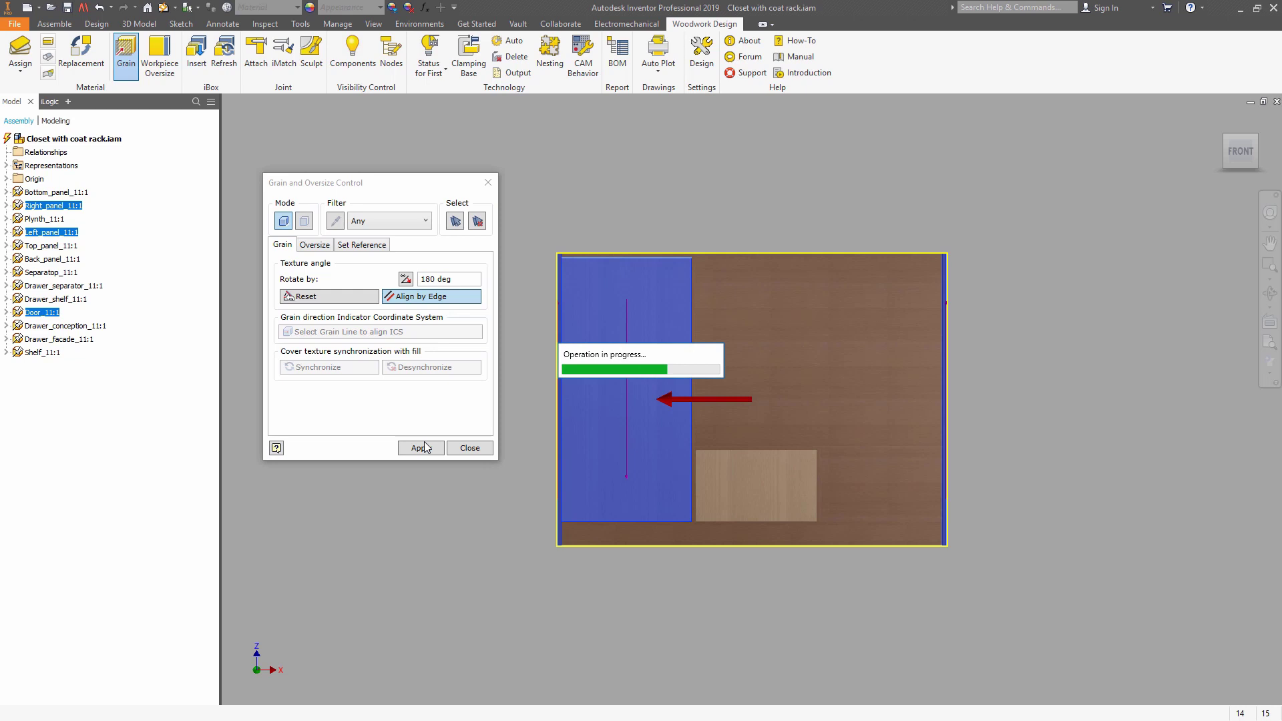
click(458, 449)
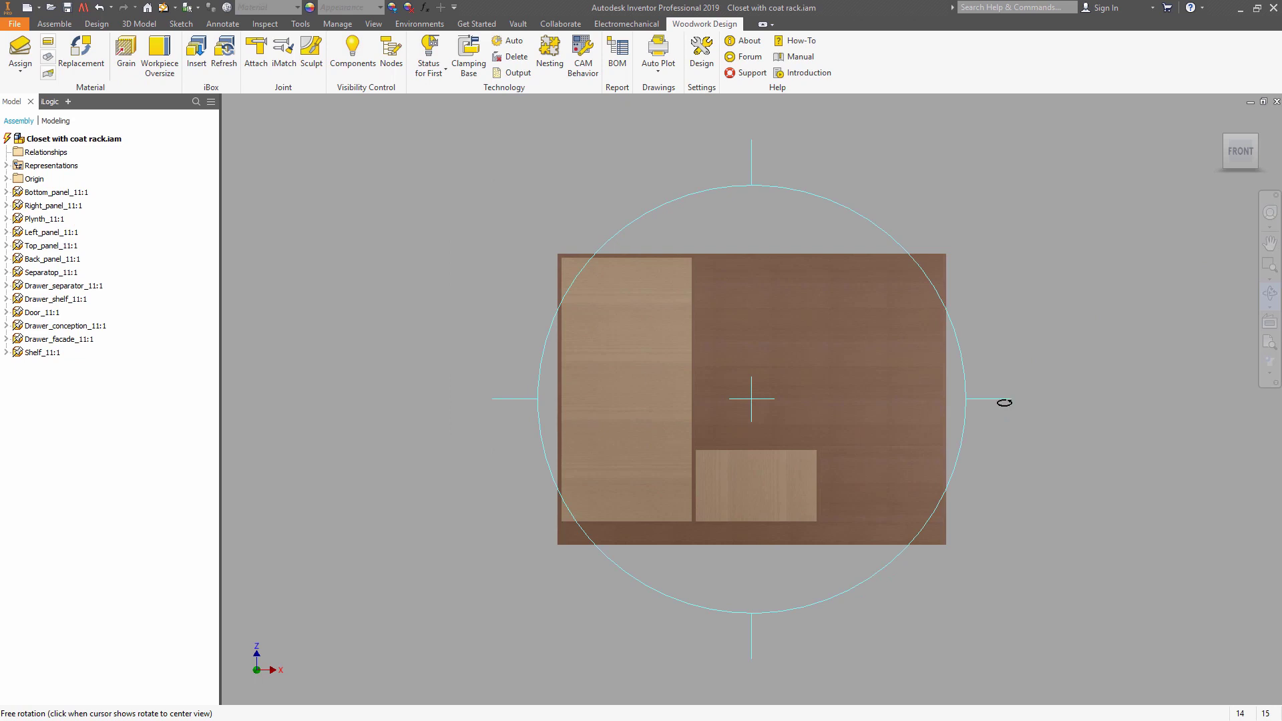
Orbit the cabinet until the ViewCube shows RIGHT to inspect the side-panel grain.
shift+drag(1004, 403, 993, 403)
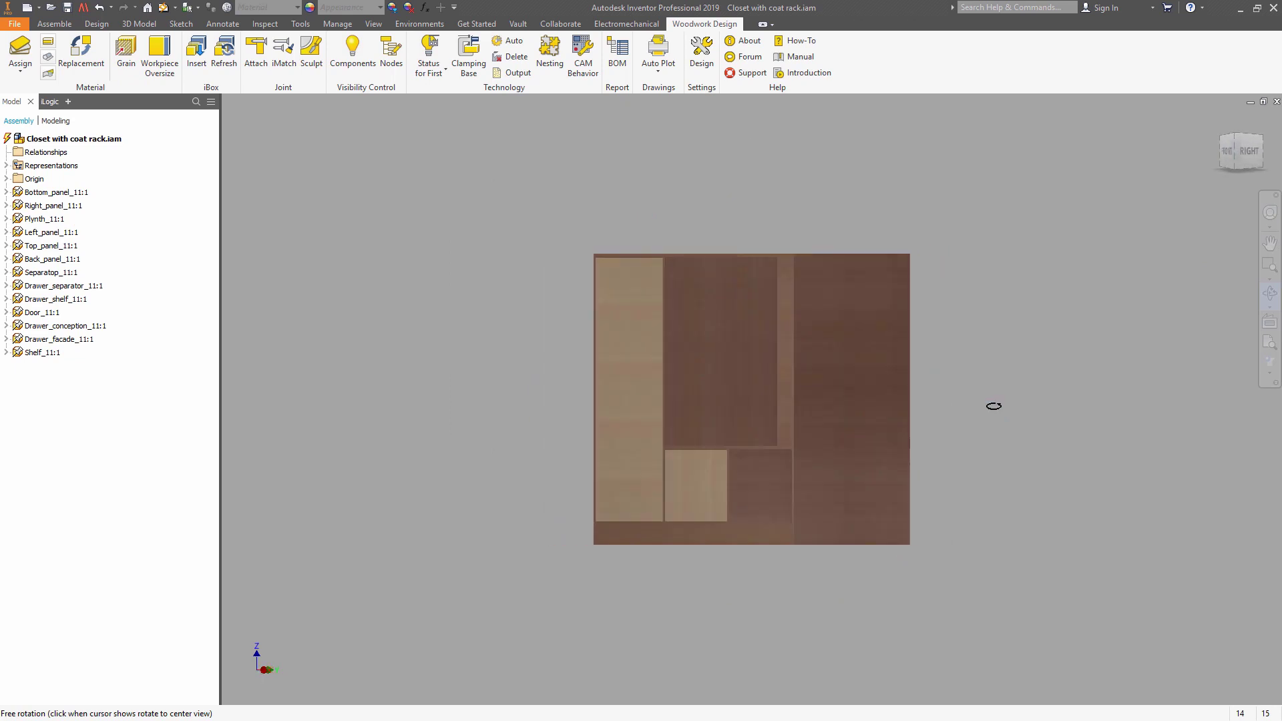